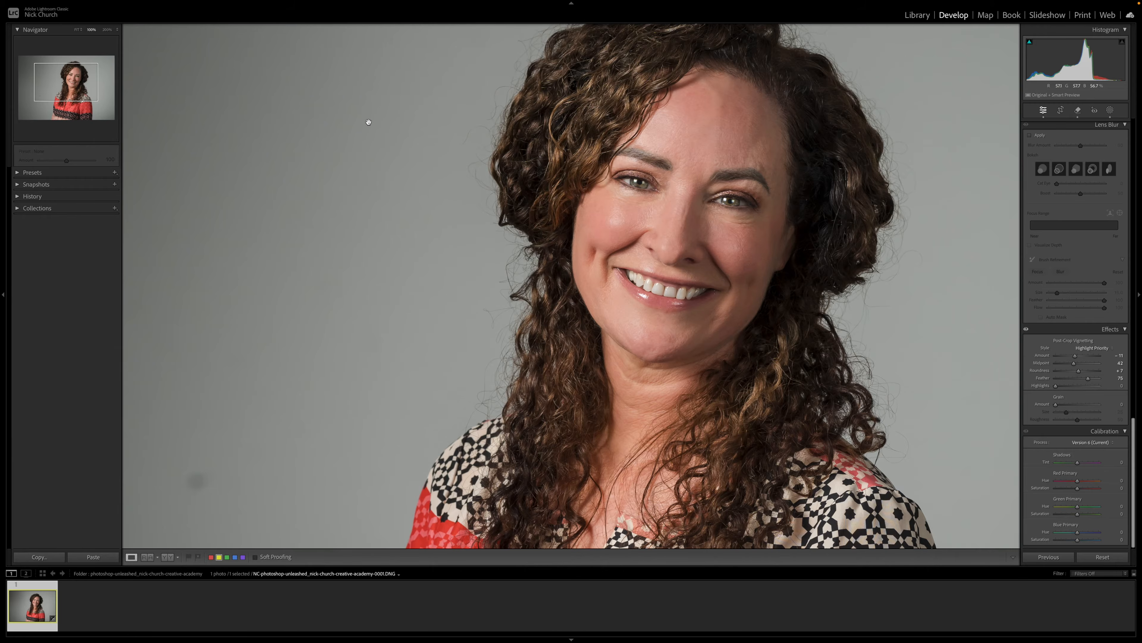
Step: Examine the woman's curly hair edges against the grey backdrop, comparing close-up and full views
click(368, 122)
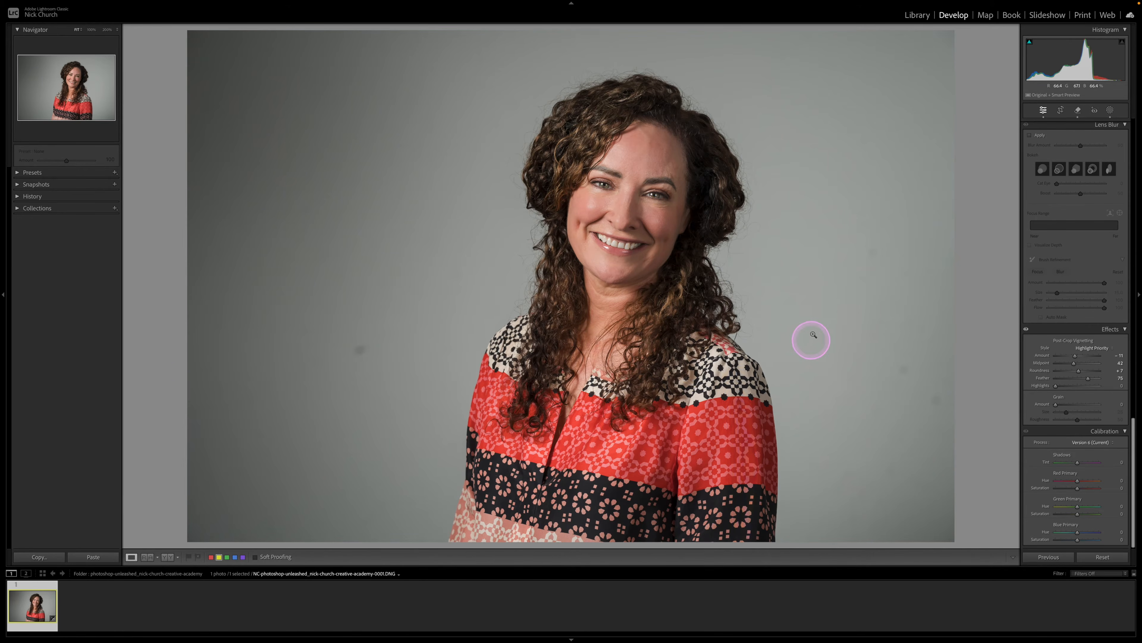
click(616, 93)
click(475, 284)
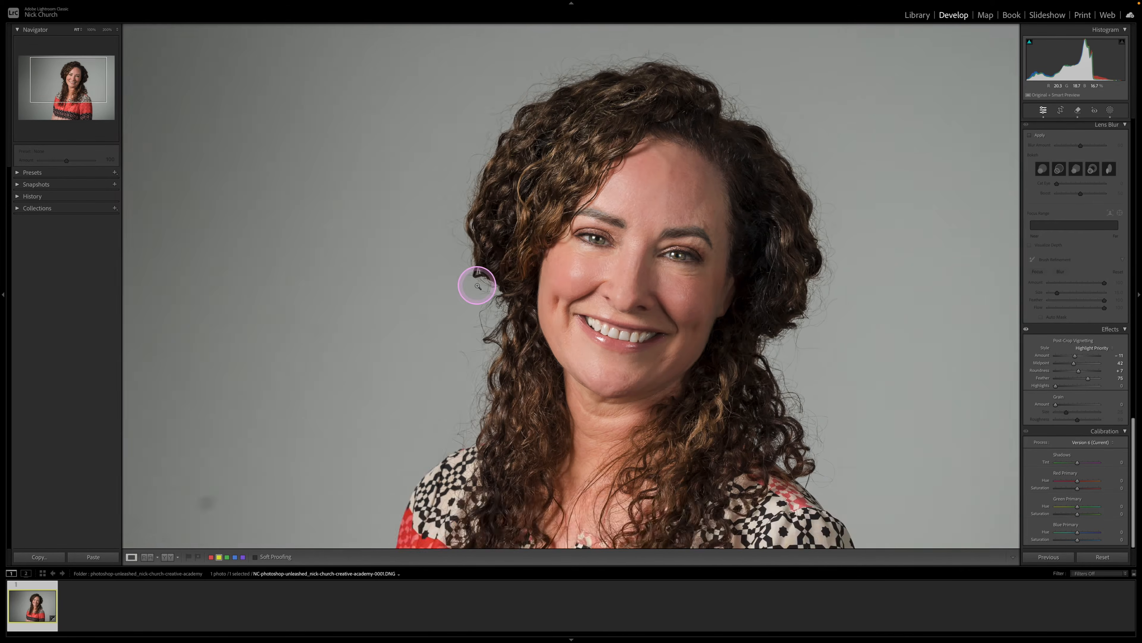
click(737, 168)
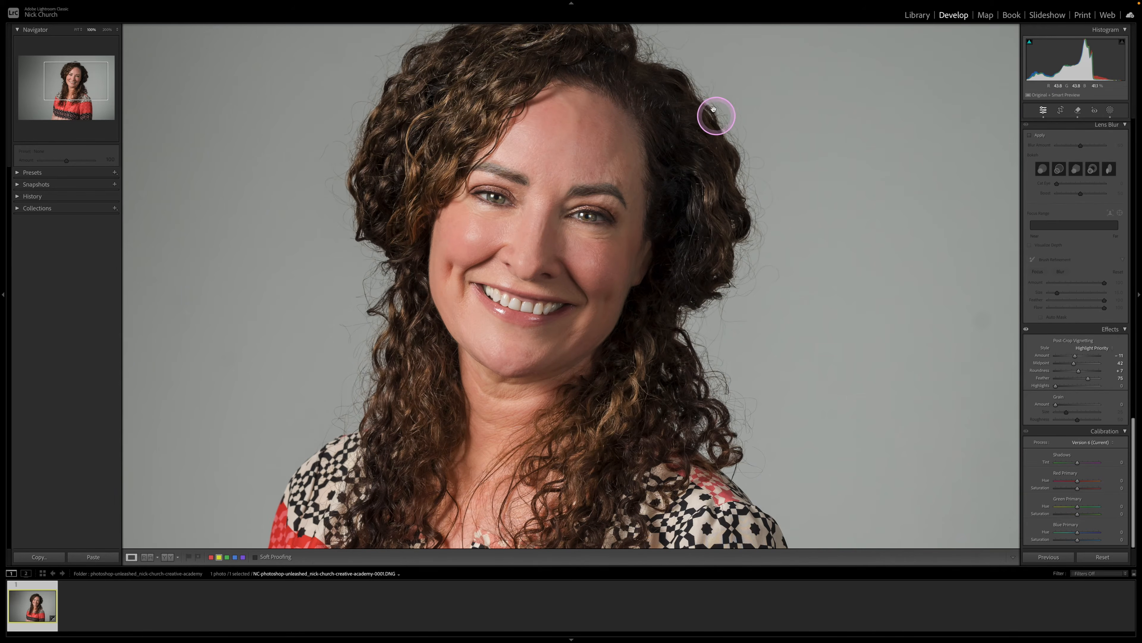
click(682, 82)
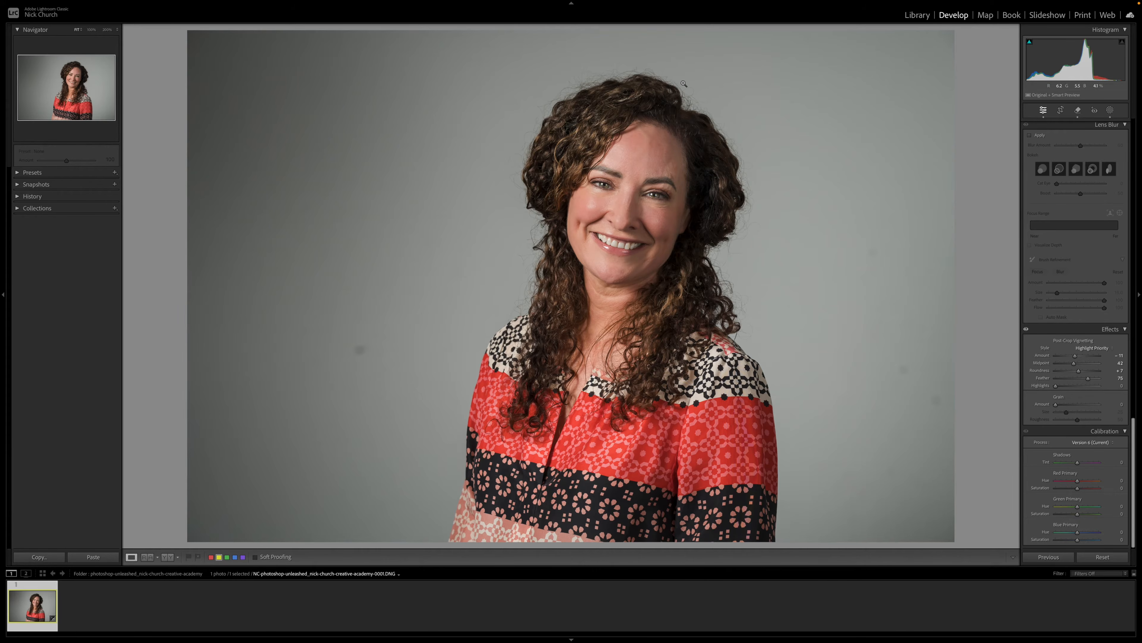
click(677, 89)
click(631, 102)
Step: Send the portrait from Lightroom Classic to Adobe Photoshop 2025 for editing
right_click(631, 103)
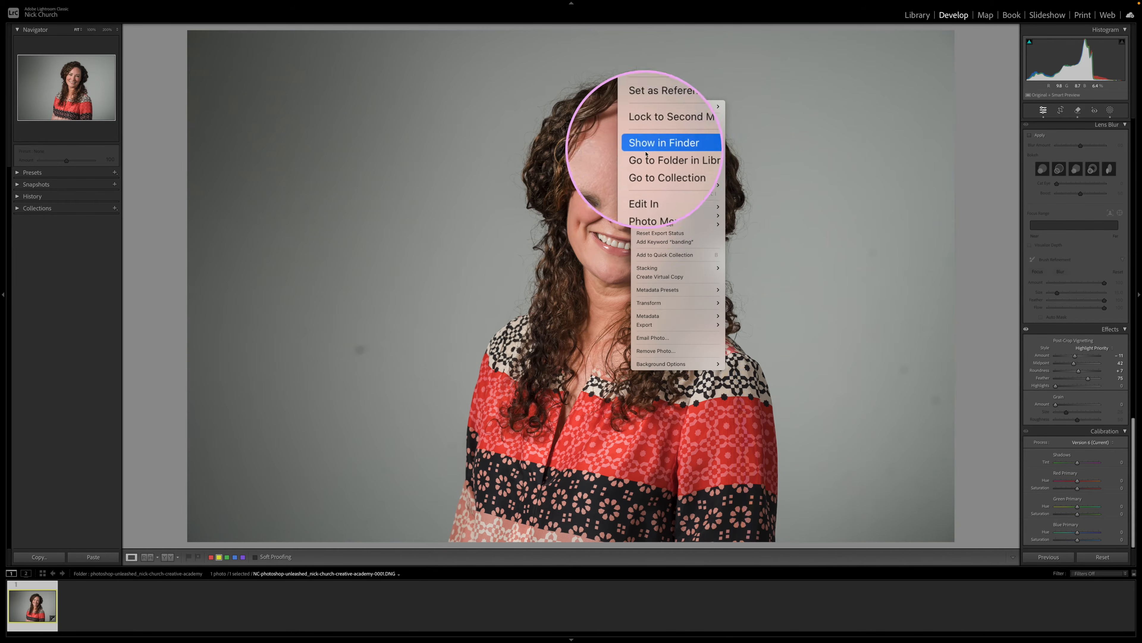
mouse_move(651, 179)
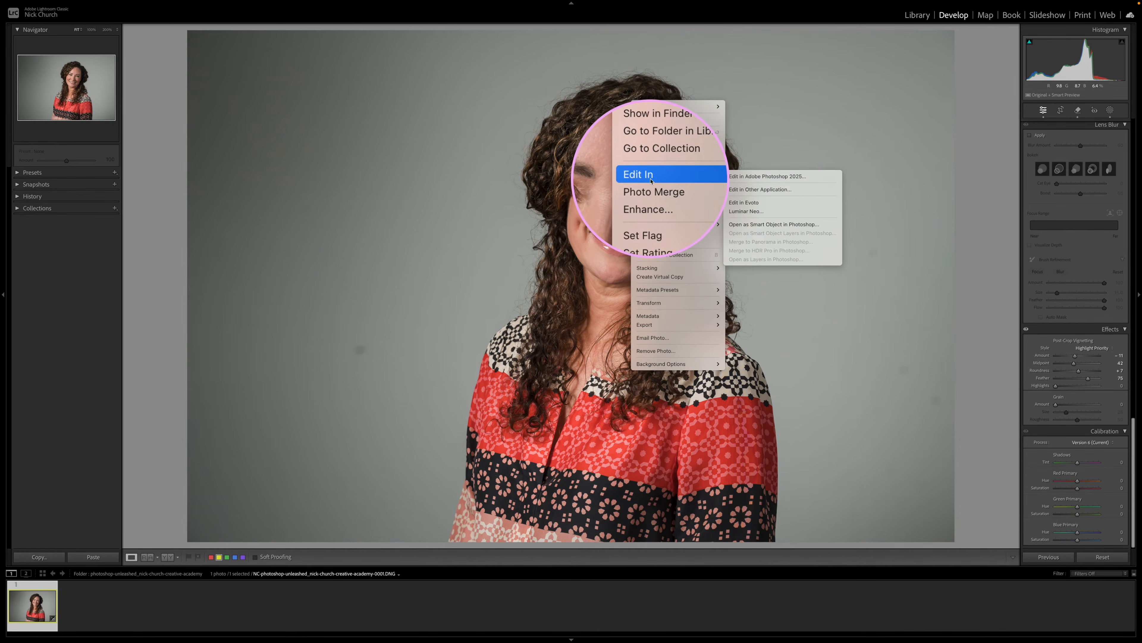
click(758, 179)
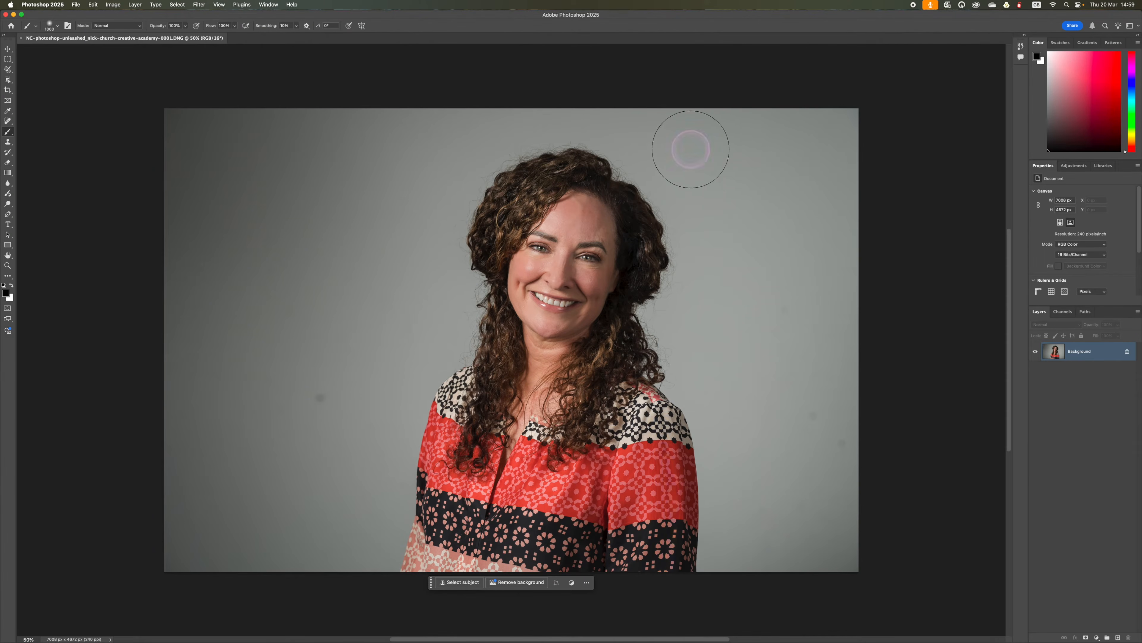
Step: Unlock the portrait's Background layer so that it becomes a regular layer
scroll(625, 230, up, 3)
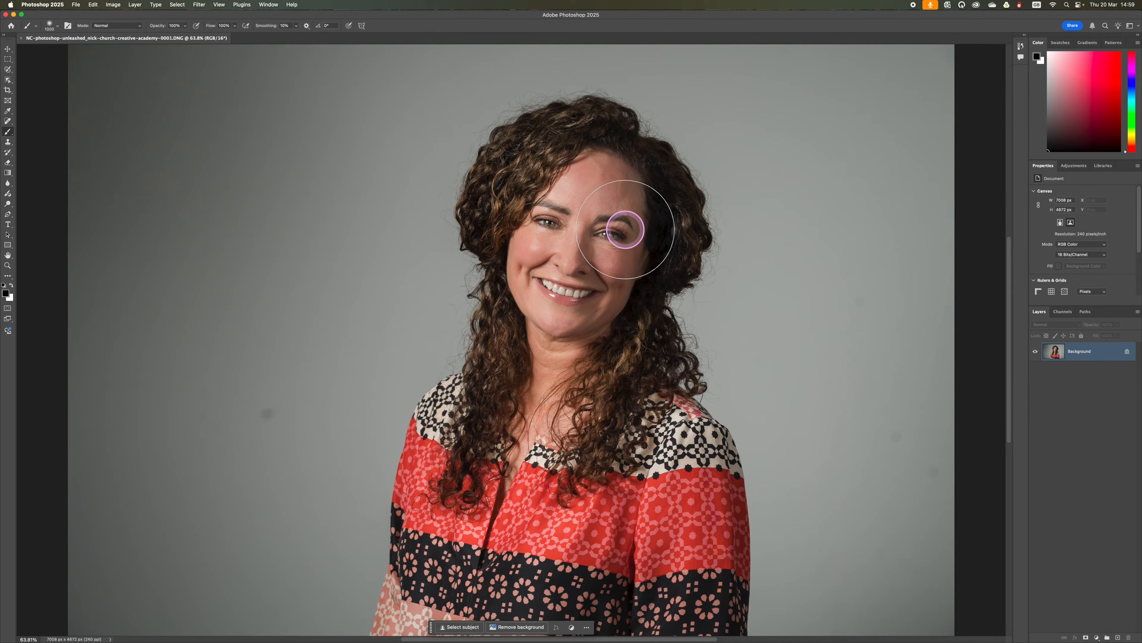
scroll(625, 230, down, 1)
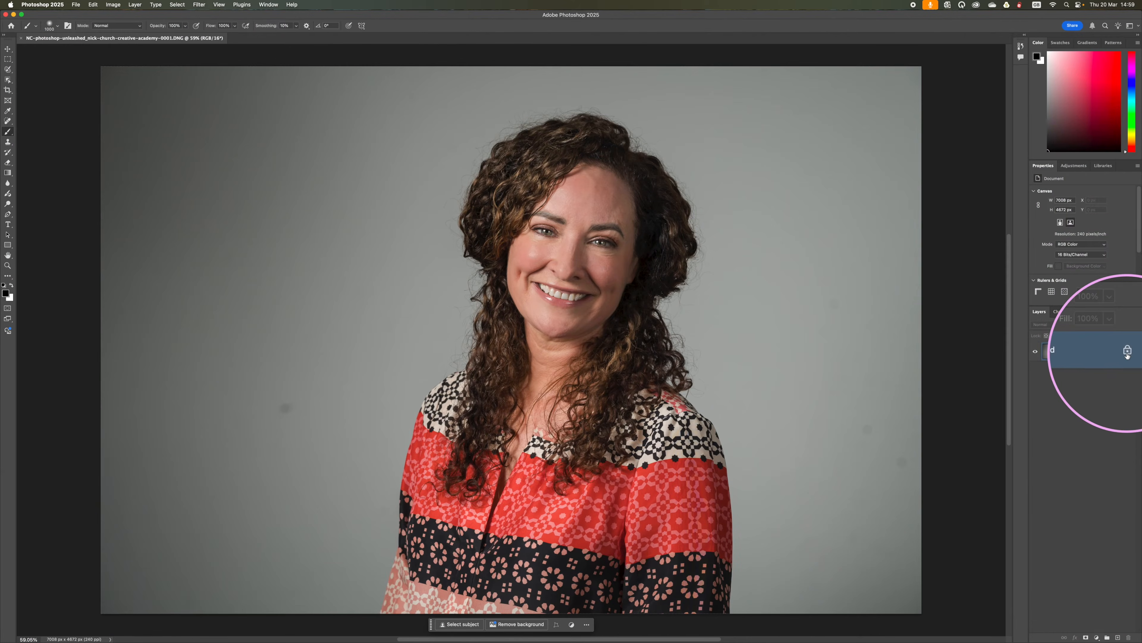
click(1126, 353)
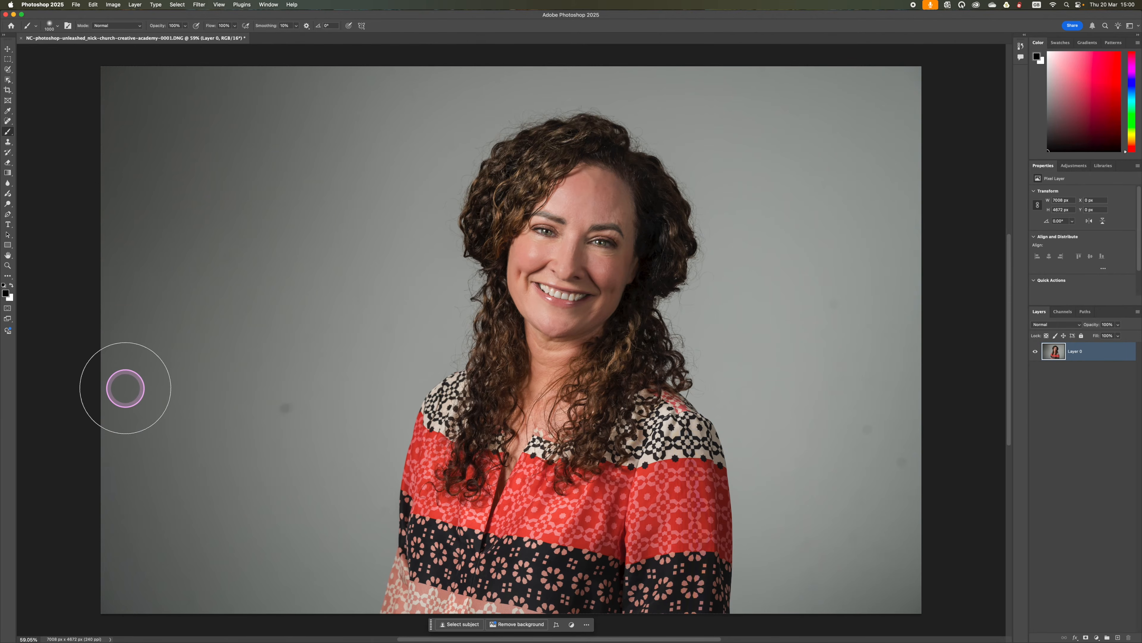
Step: Enter the Select and Mask workspace and preview the cutout against solid black at 100% opacity
click(7, 59)
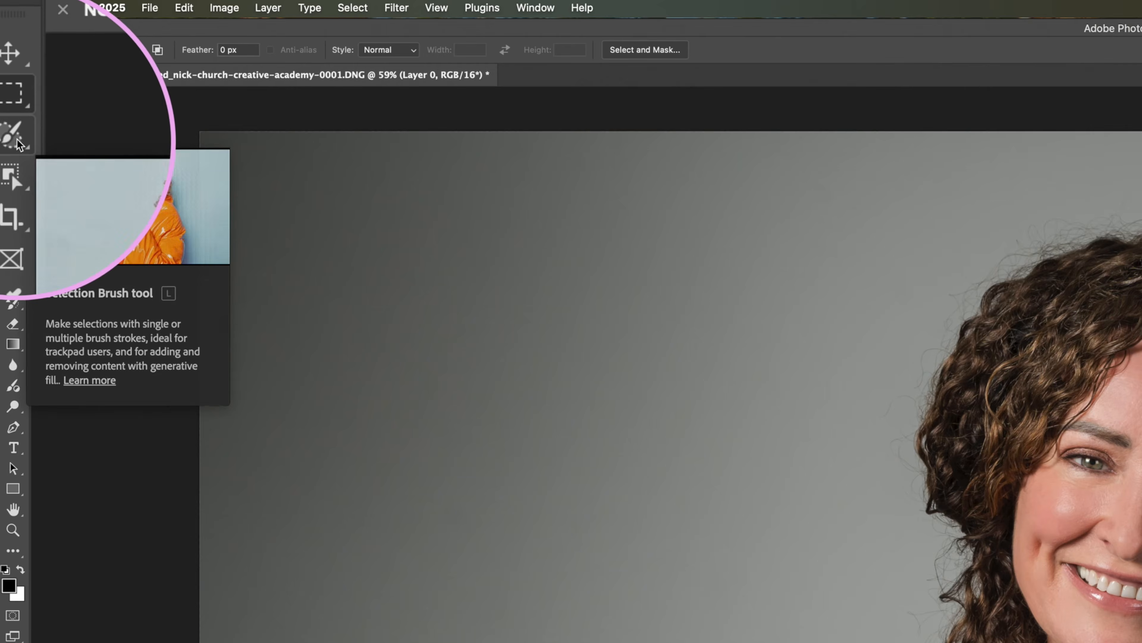
click(13, 157)
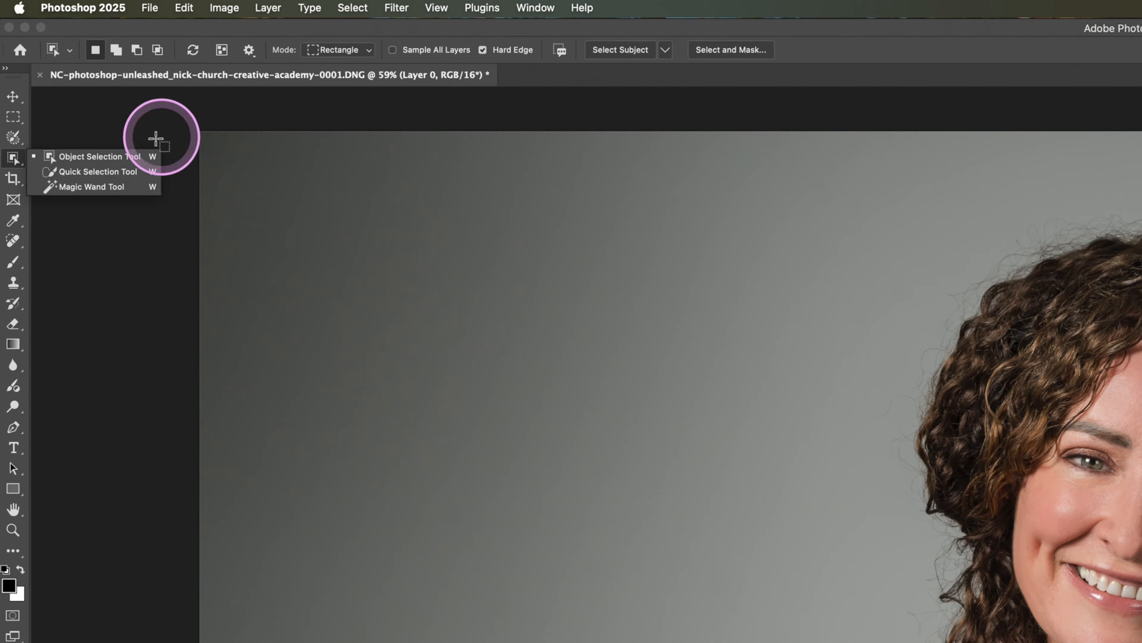
click(13, 119)
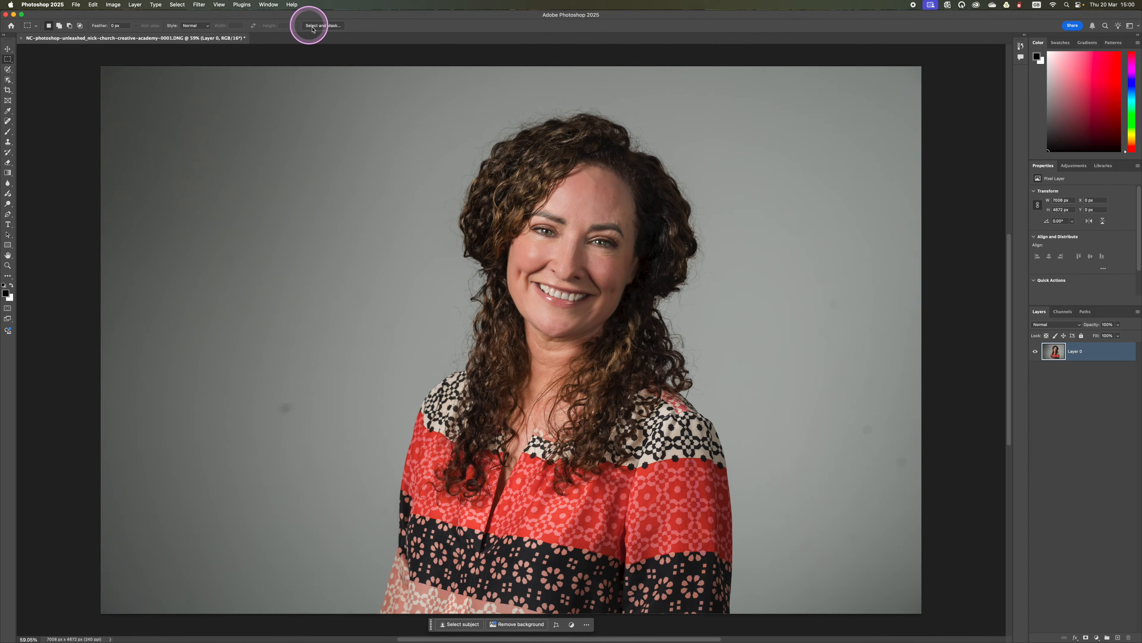
click(321, 25)
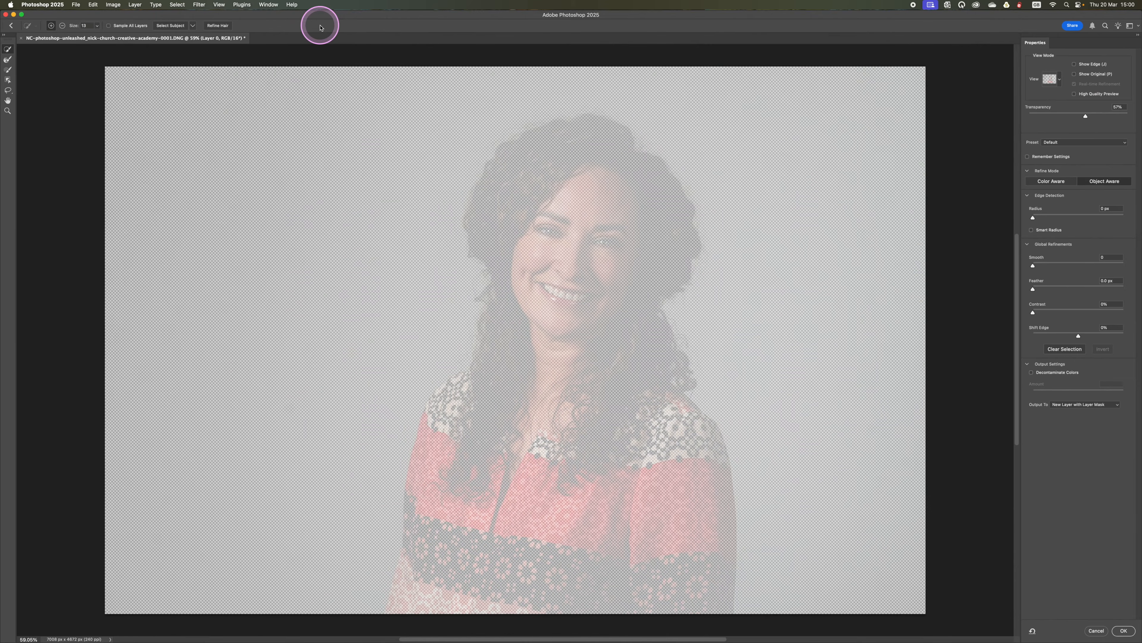
drag(1086, 115, 1128, 116)
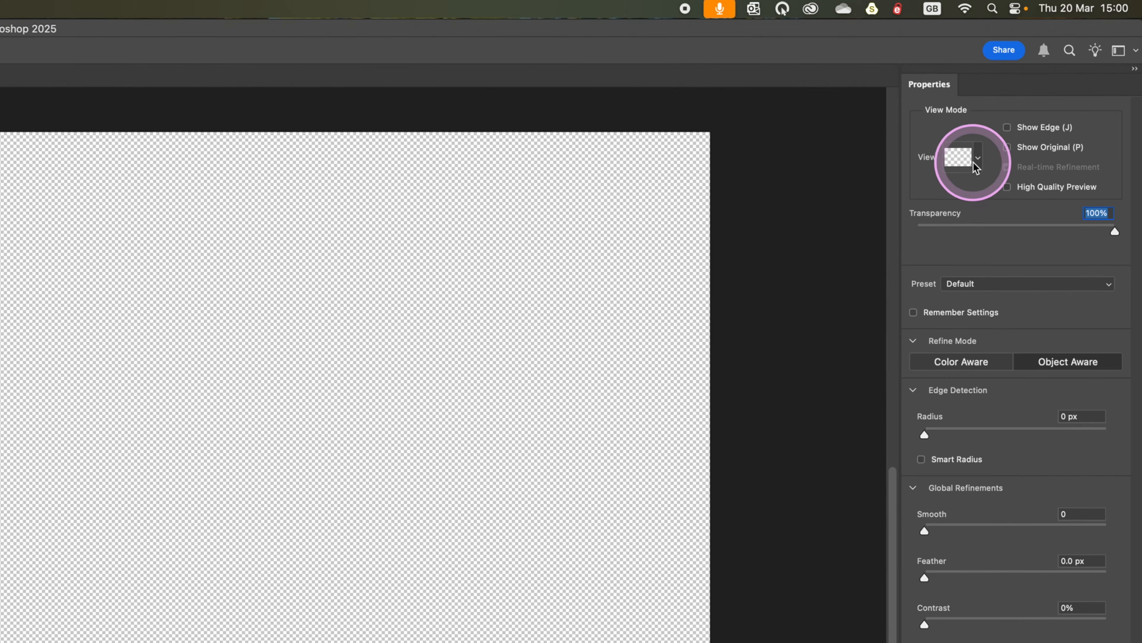
click(1051, 79)
click(944, 288)
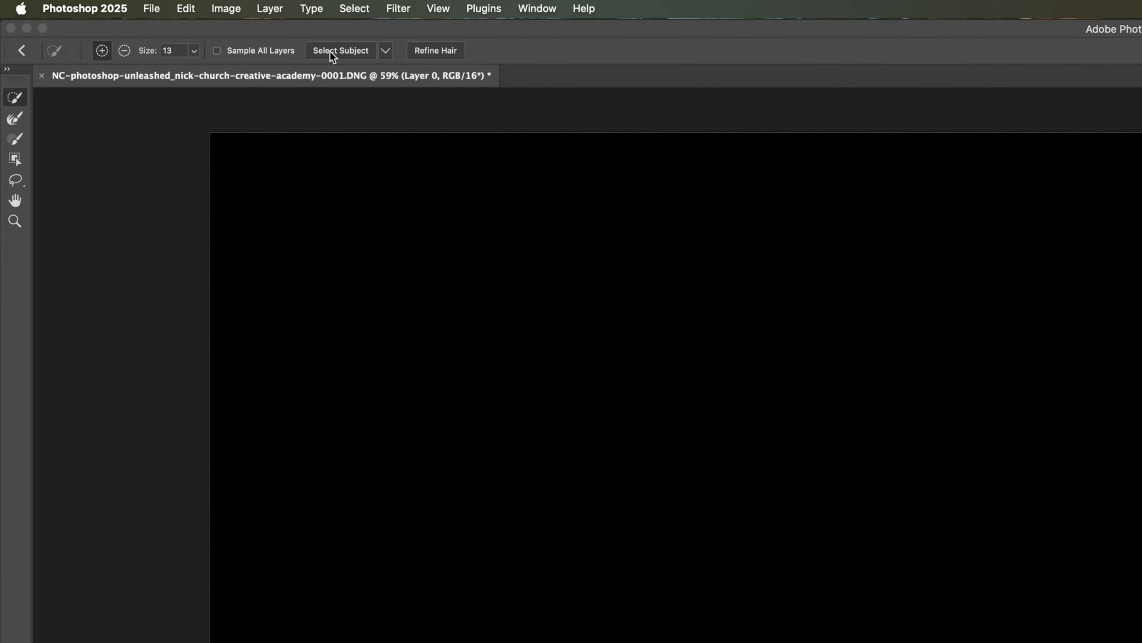
Step: Select the woman with Select Subject and output her with decontaminated colors to a new layer with layer mask
click(168, 27)
click(335, 50)
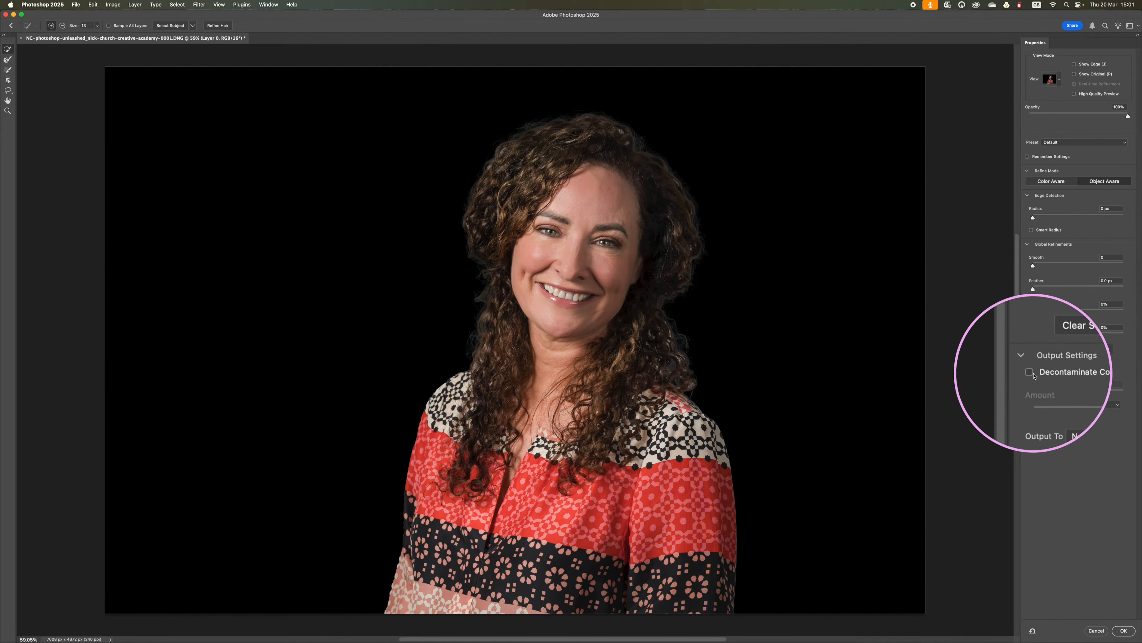
click(1031, 373)
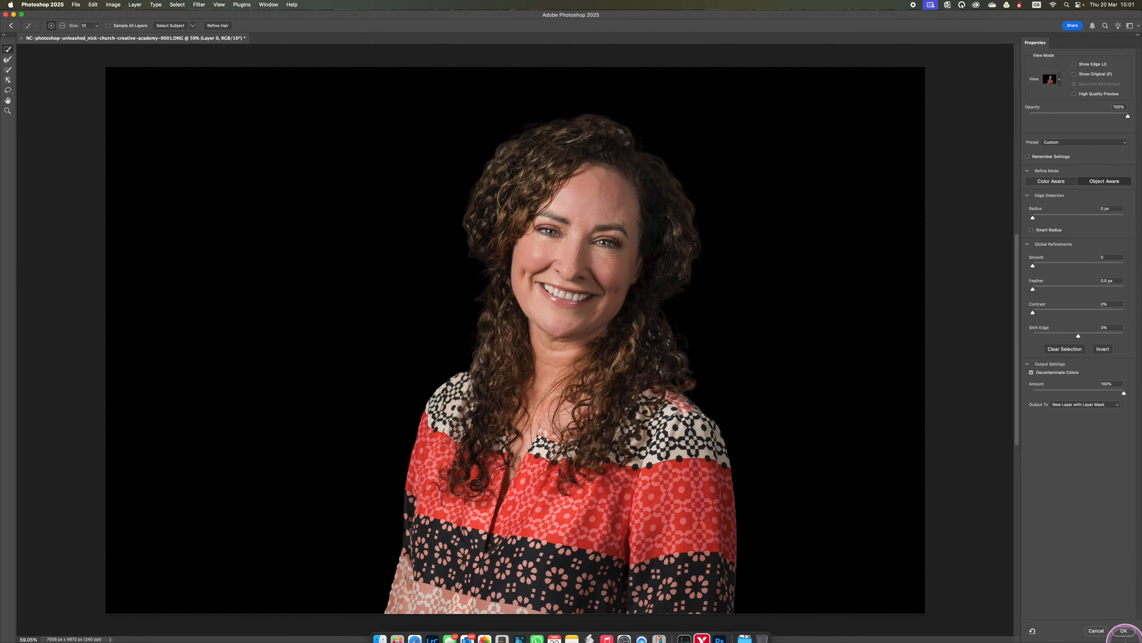
click(1123, 631)
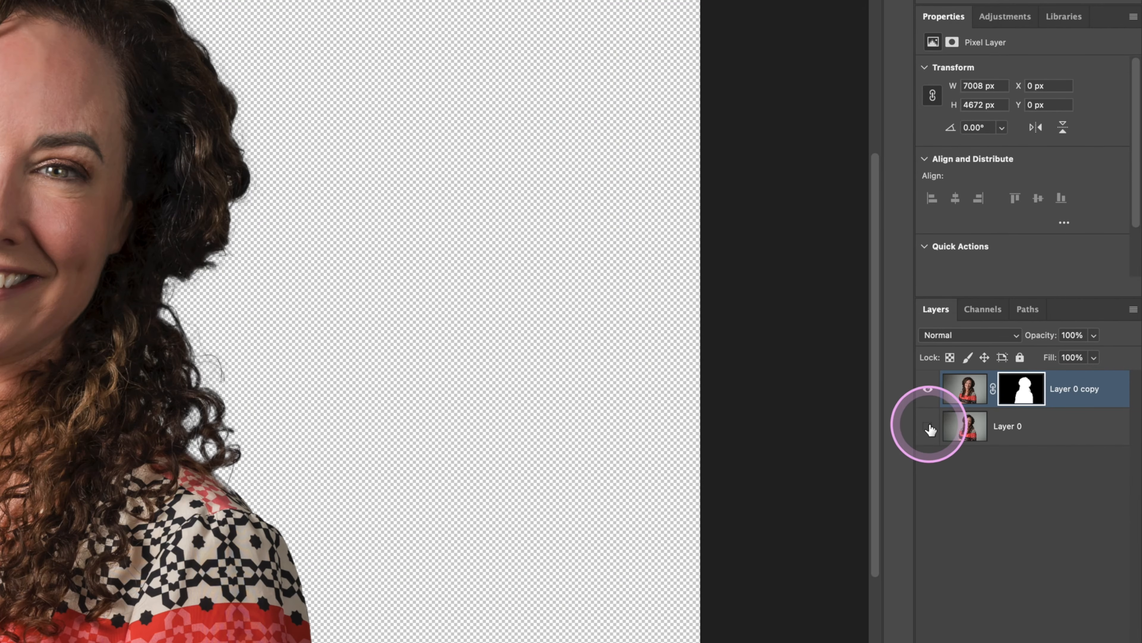
Step: Toggle the cutout's layer mask off and on to compare the masked and unmasked photo
shift+click(1026, 390)
shift+click(1026, 390)
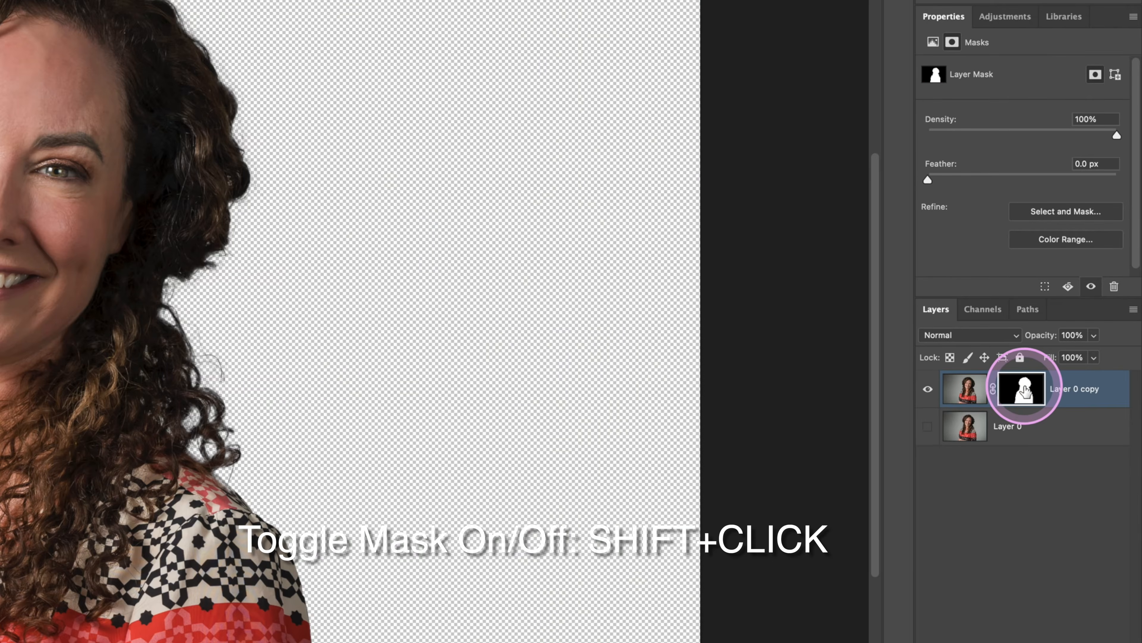
shift+click(1026, 389)
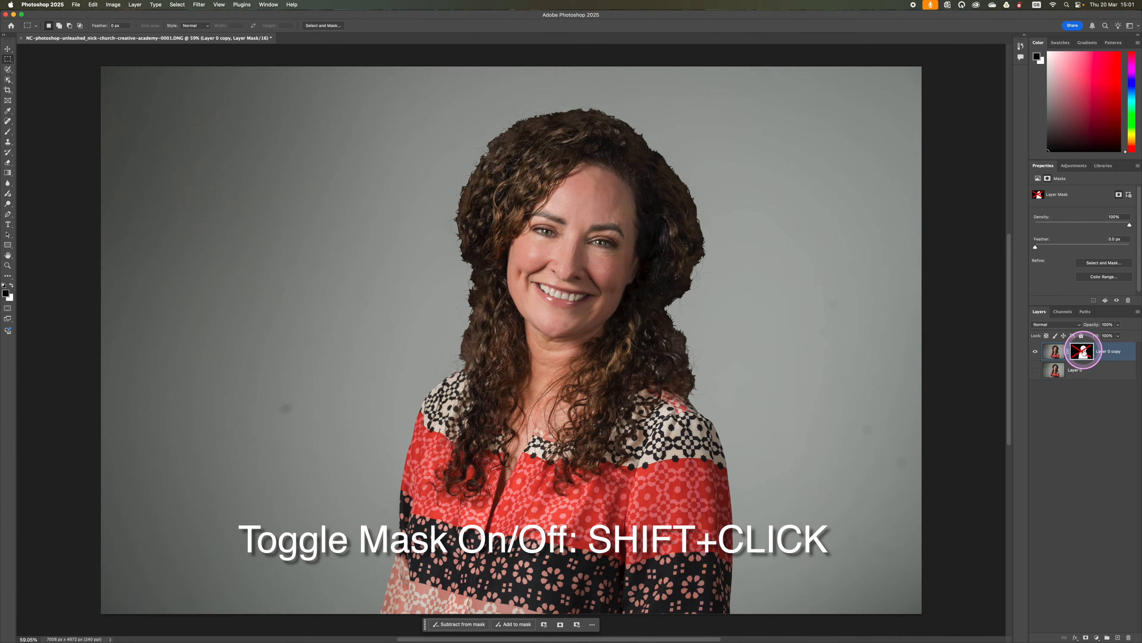
shift+click(1083, 351)
shift+click(1082, 351)
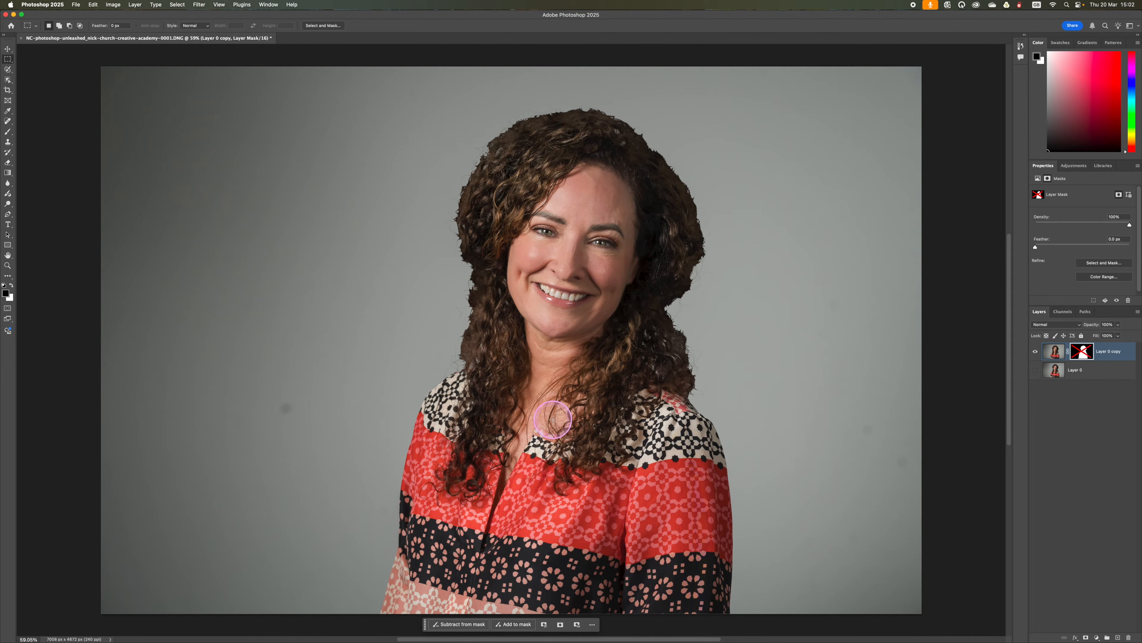
shift+click(1089, 355)
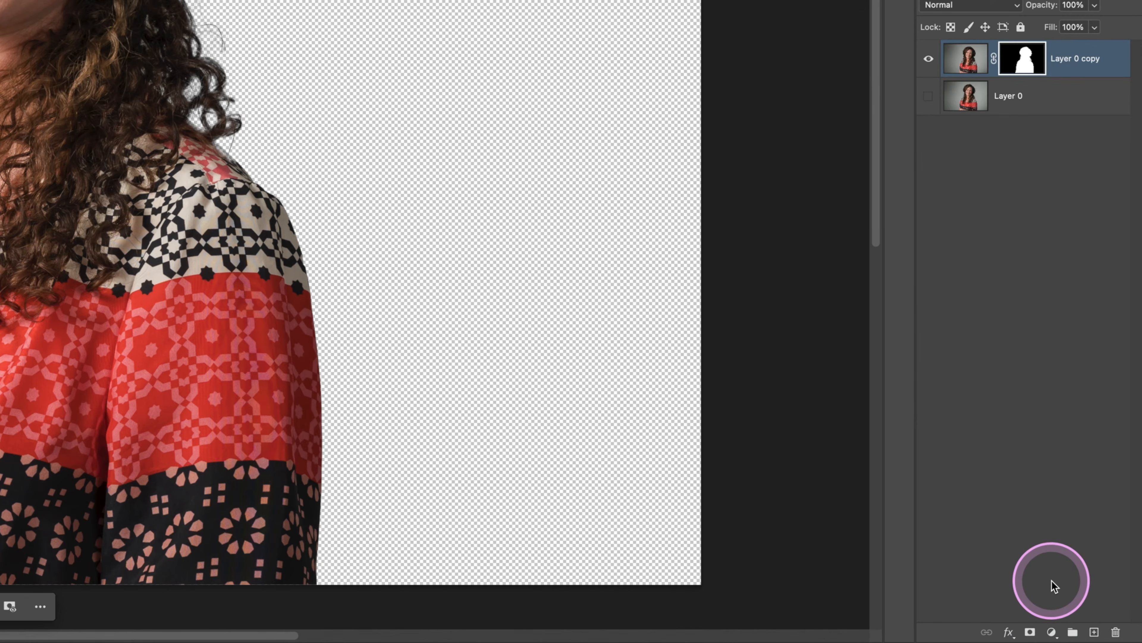
Step: Add a Solid Color fill layer in dark brown #332b2b and place it directly beneath the masked portrait layer
click(1053, 634)
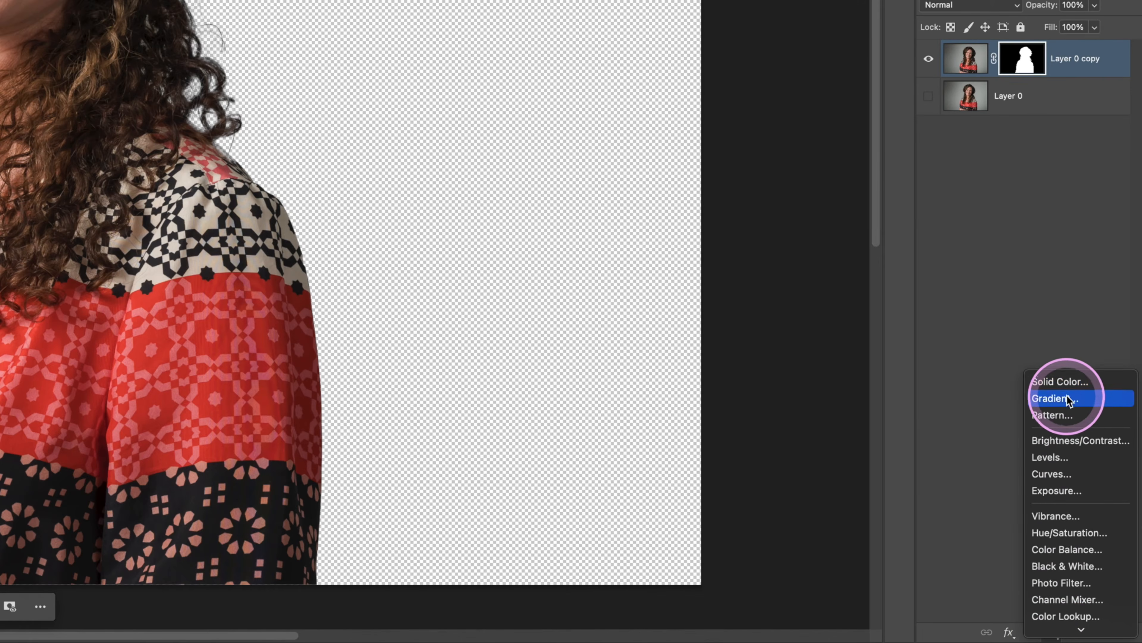
click(1065, 386)
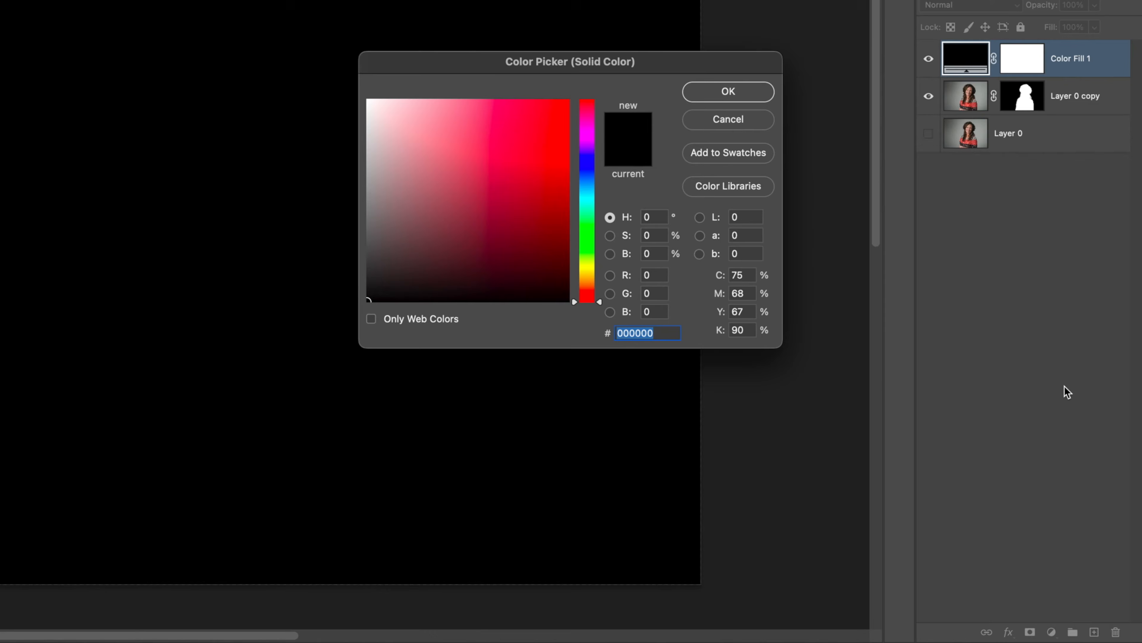
click(441, 223)
drag(440, 223, 398, 260)
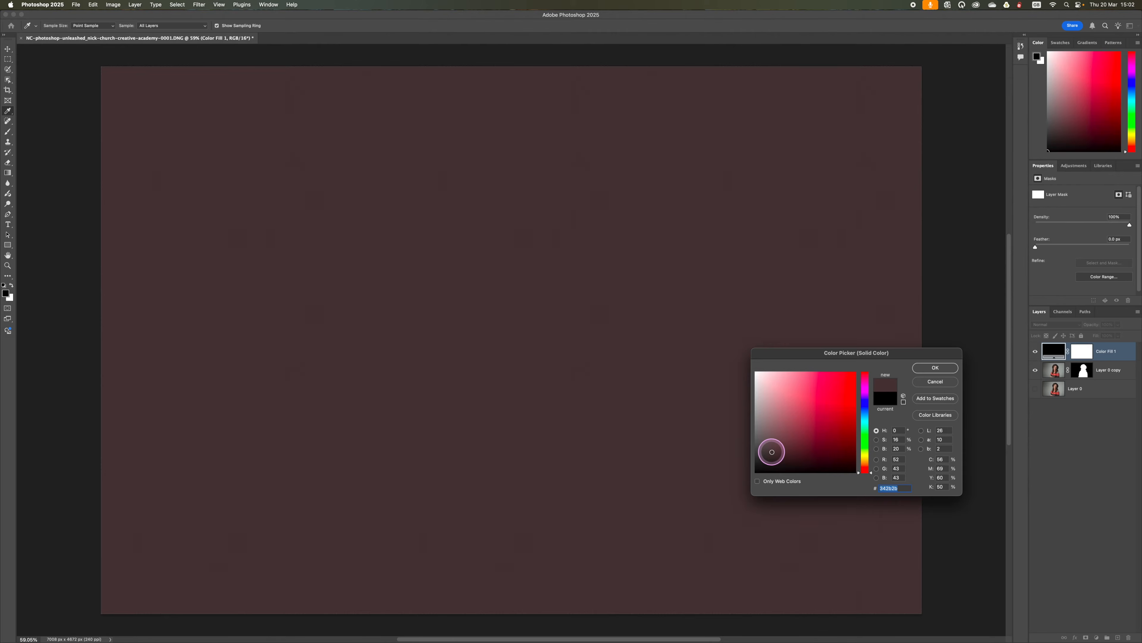
drag(771, 452, 772, 452)
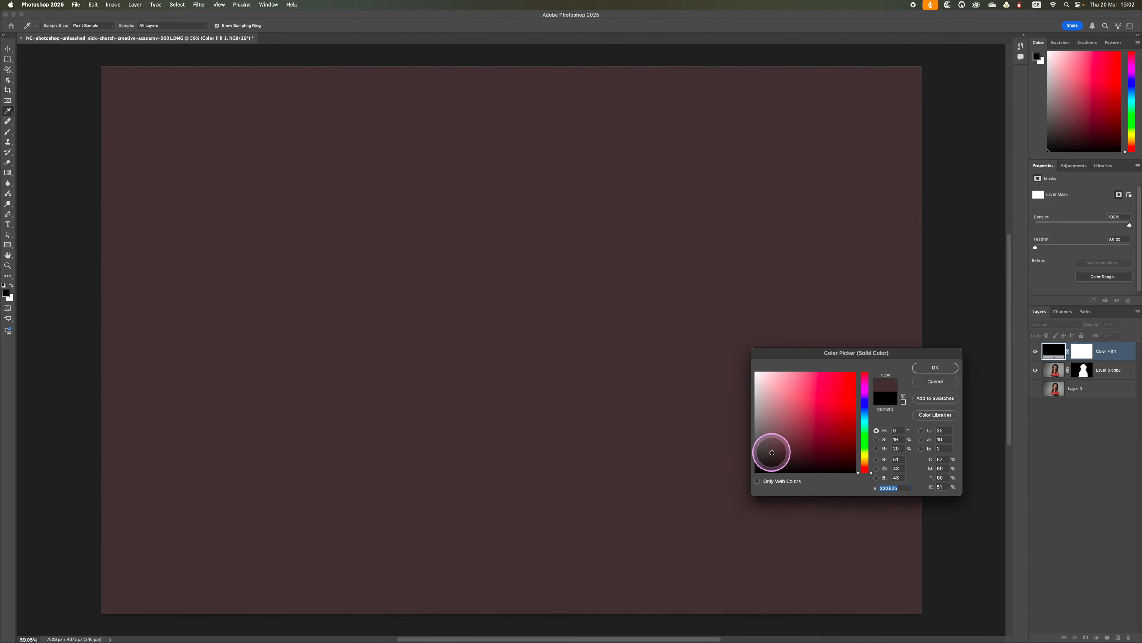
click(937, 367)
click(1112, 354)
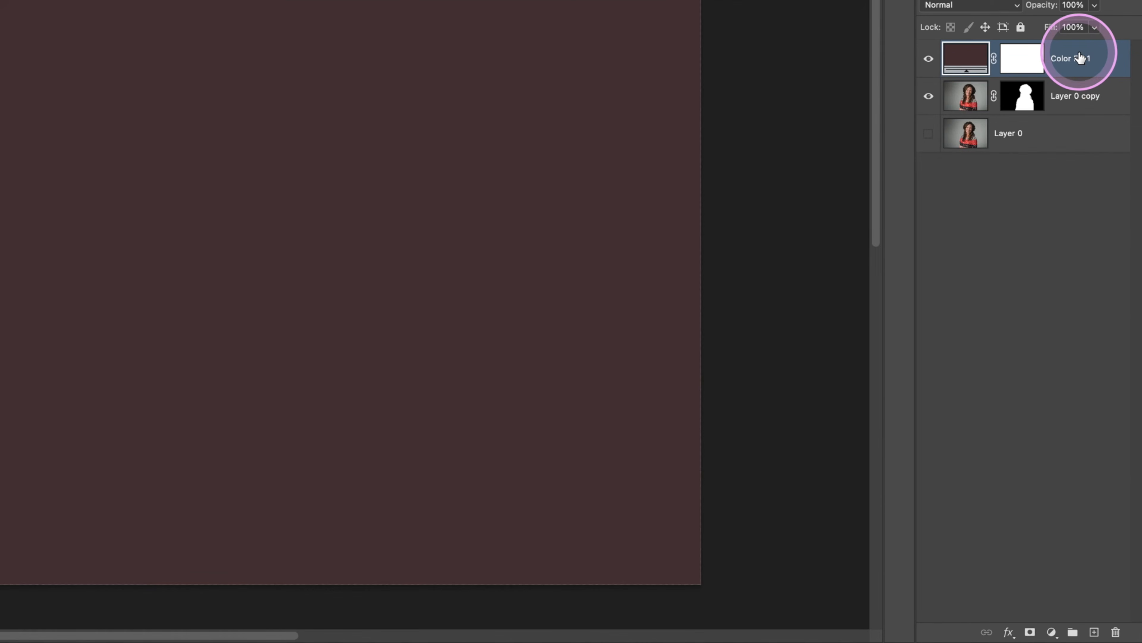
drag(1079, 58, 1076, 107)
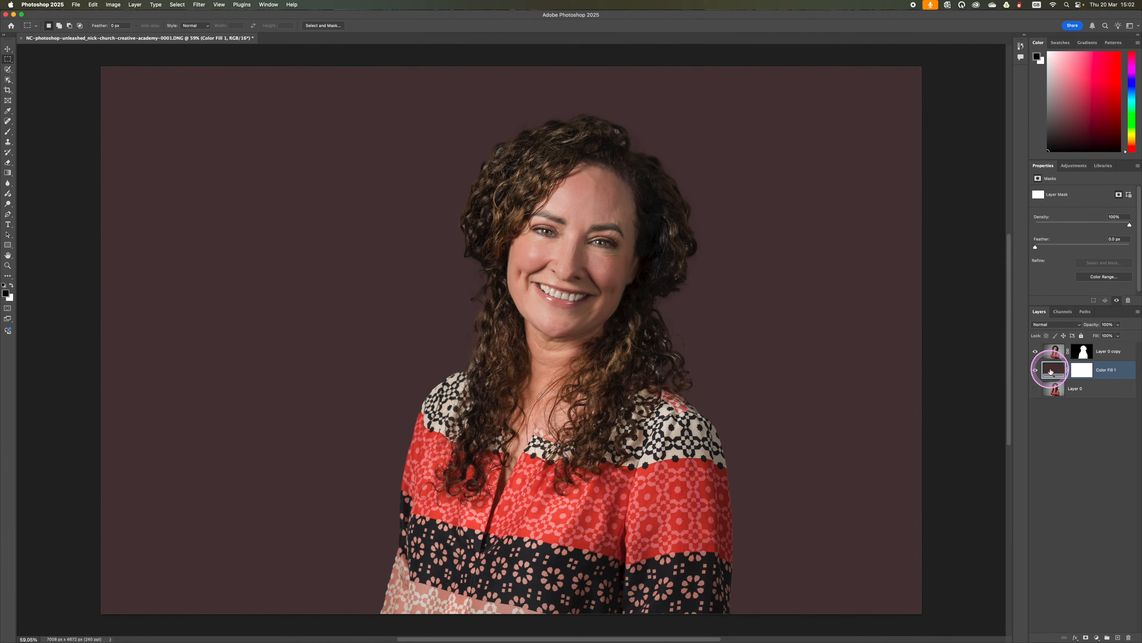
Step: Recolor the background fill layer to a muted dark blue, #38384b
double_click(1050, 370)
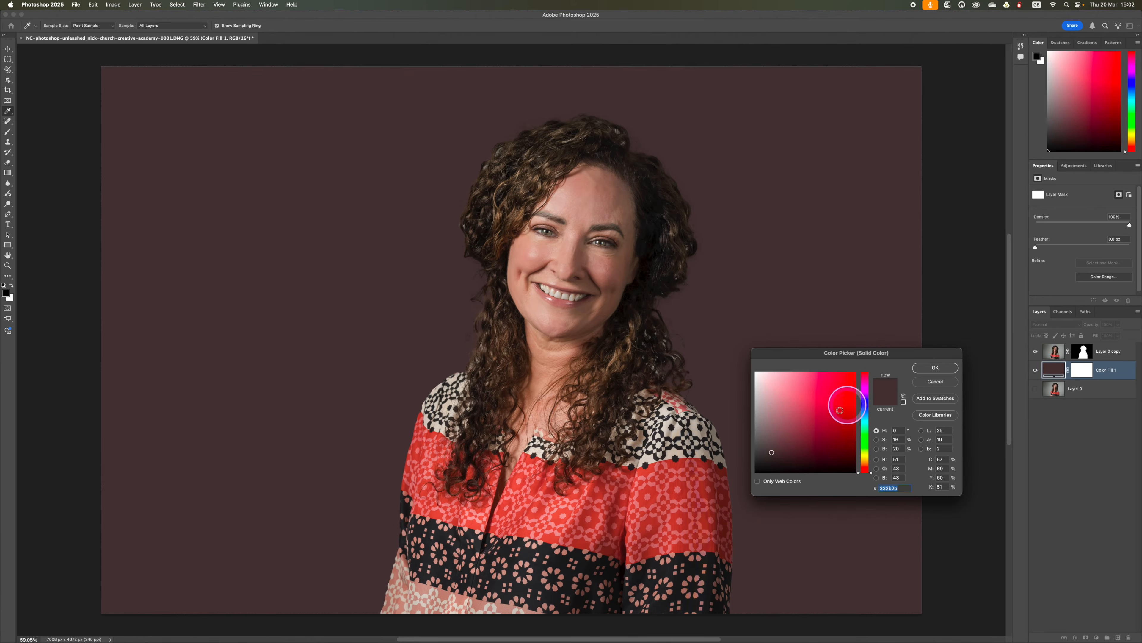
click(865, 407)
drag(812, 423, 781, 443)
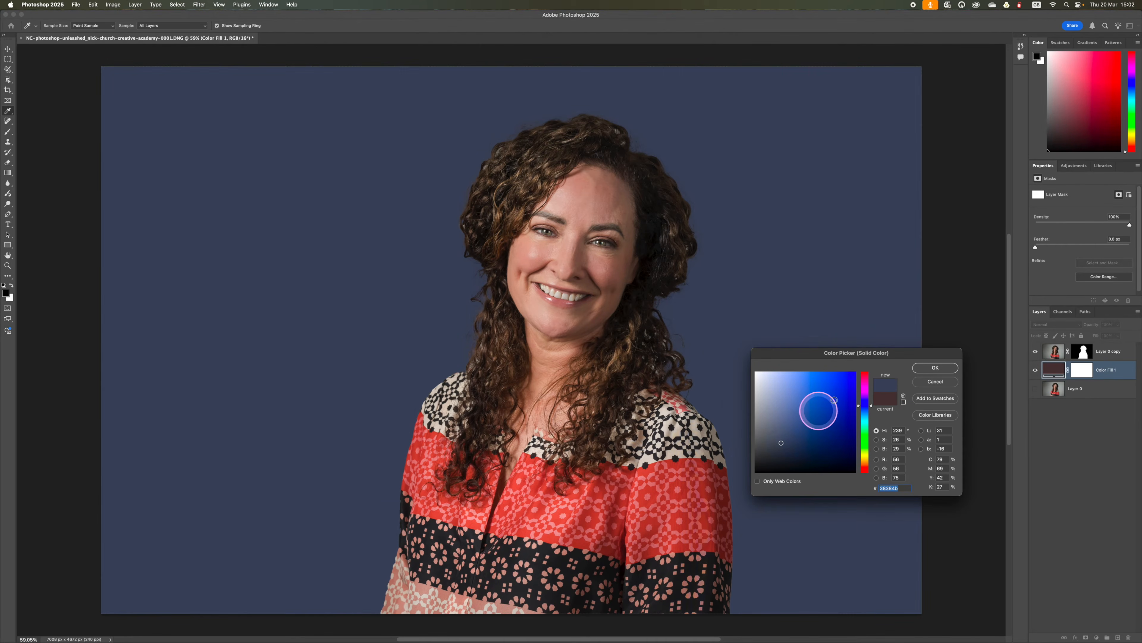
click(945, 368)
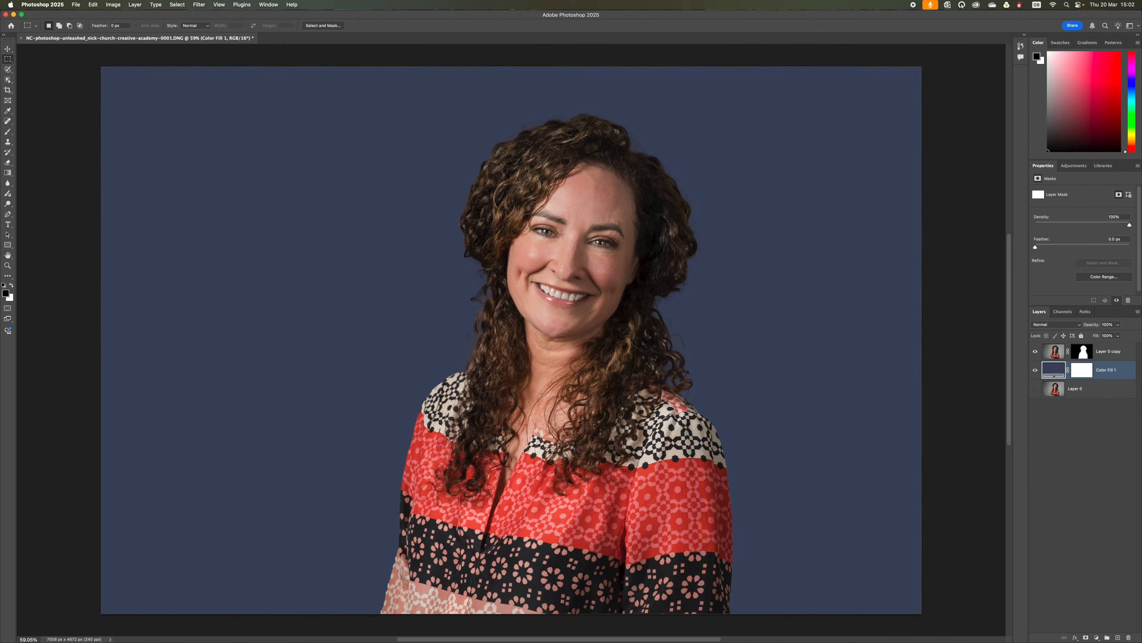
Step: Place the texture image 2.jpg between the portrait and the color fill, and set its blend mode to Soft Light
drag(1112, 76, 523, 276)
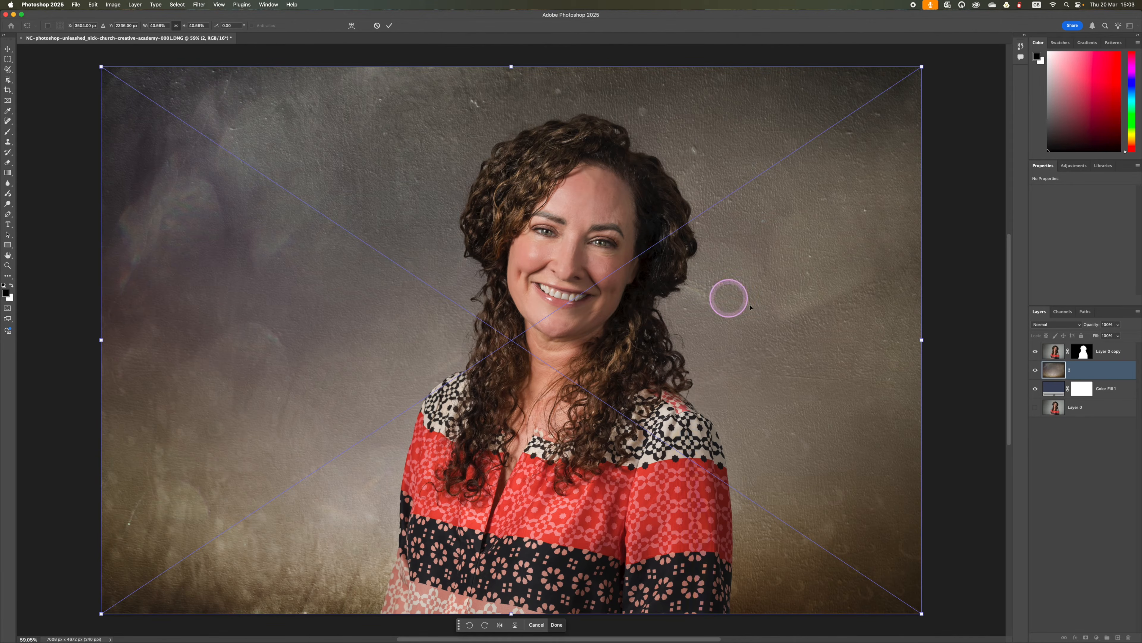
key(Return)
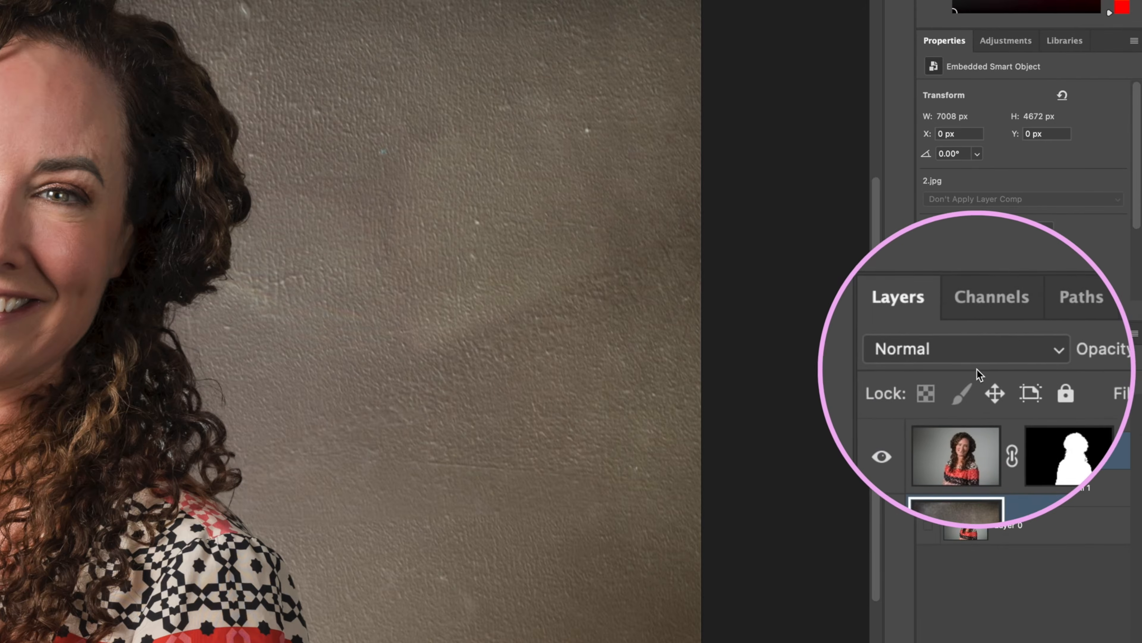
click(962, 360)
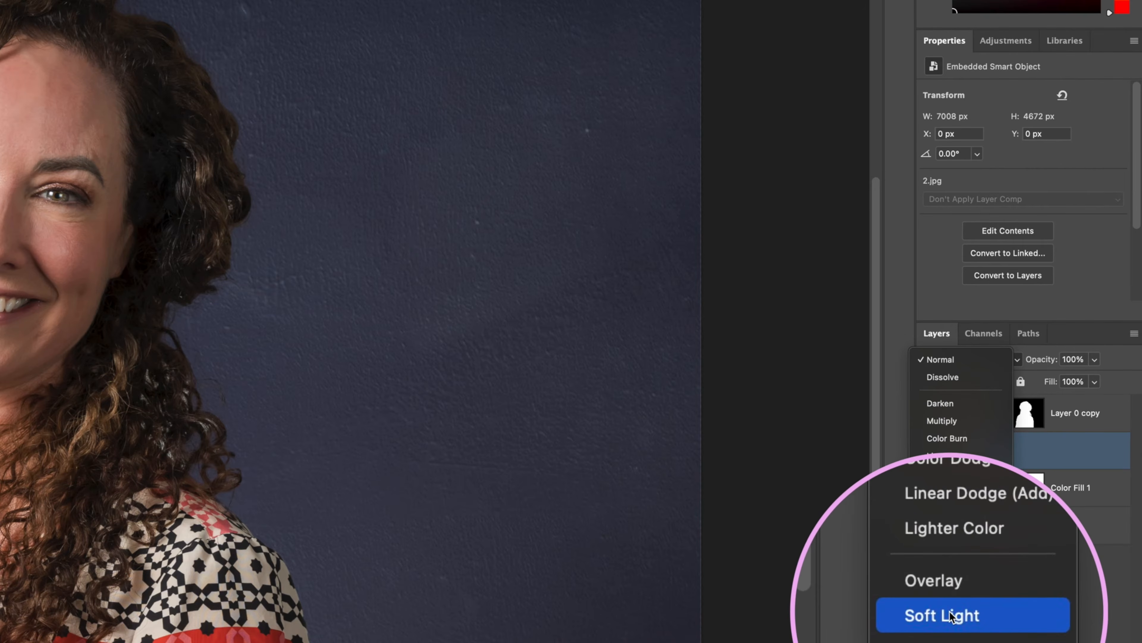
click(954, 621)
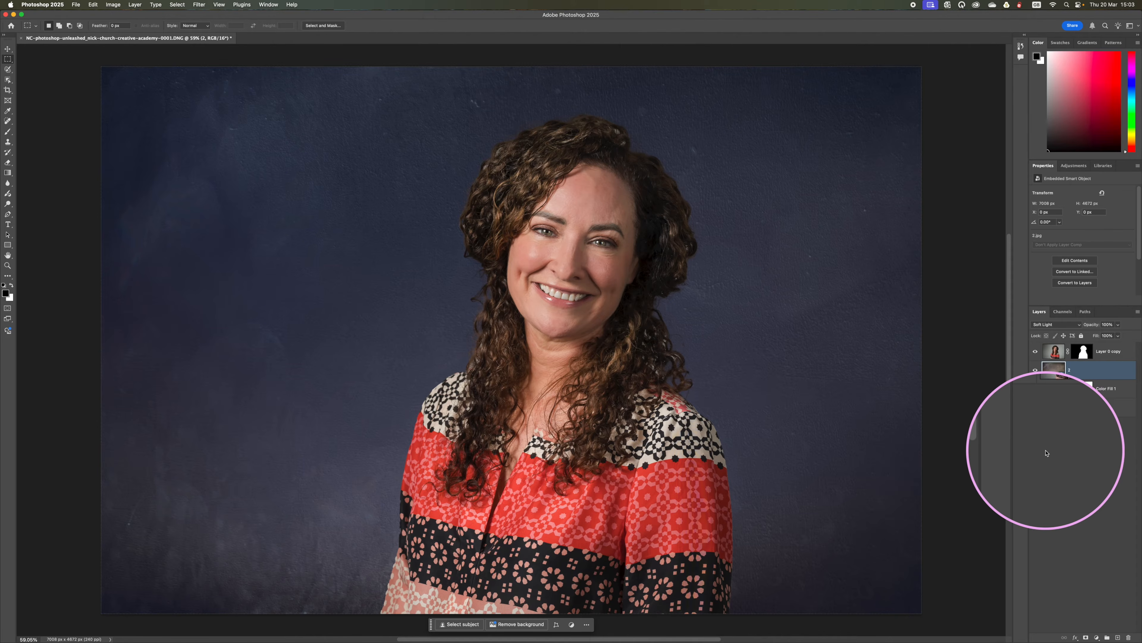
Step: Recolor the background's solid color fill layer to a muted brown, #48433a
click(1052, 389)
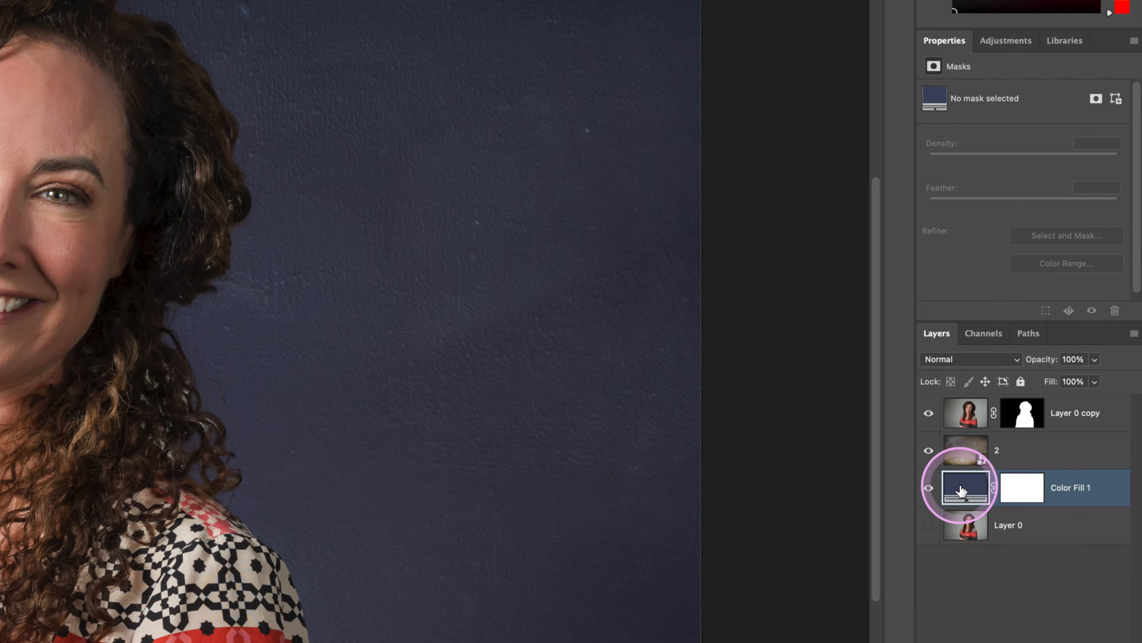
double_click(961, 490)
click(428, 536)
drag(429, 536, 438, 579)
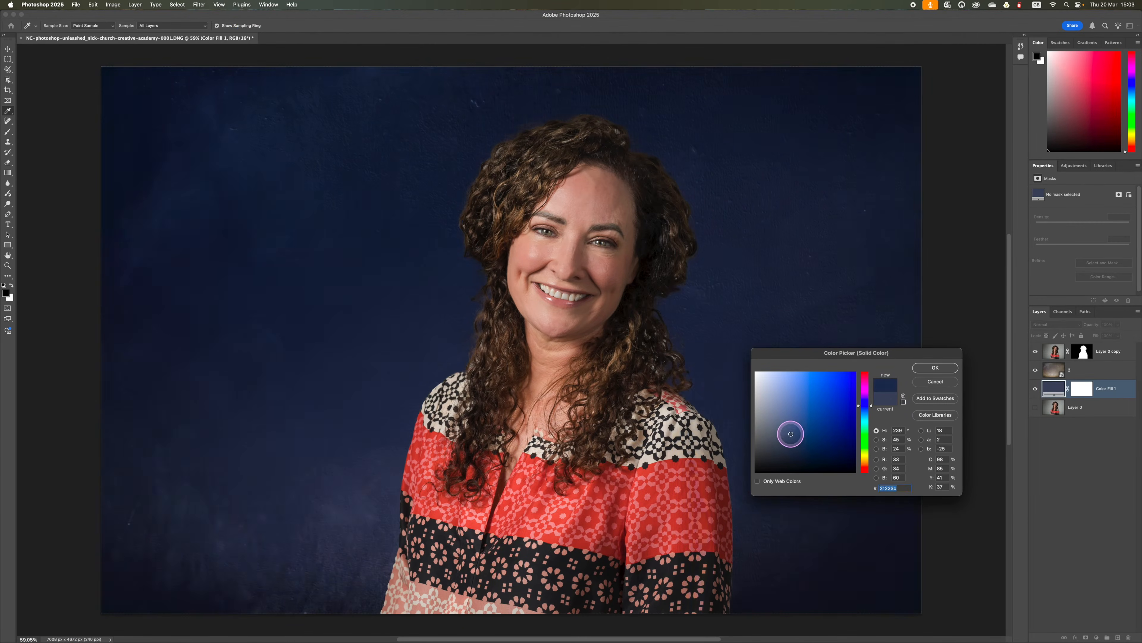
drag(790, 434, 776, 444)
click(864, 461)
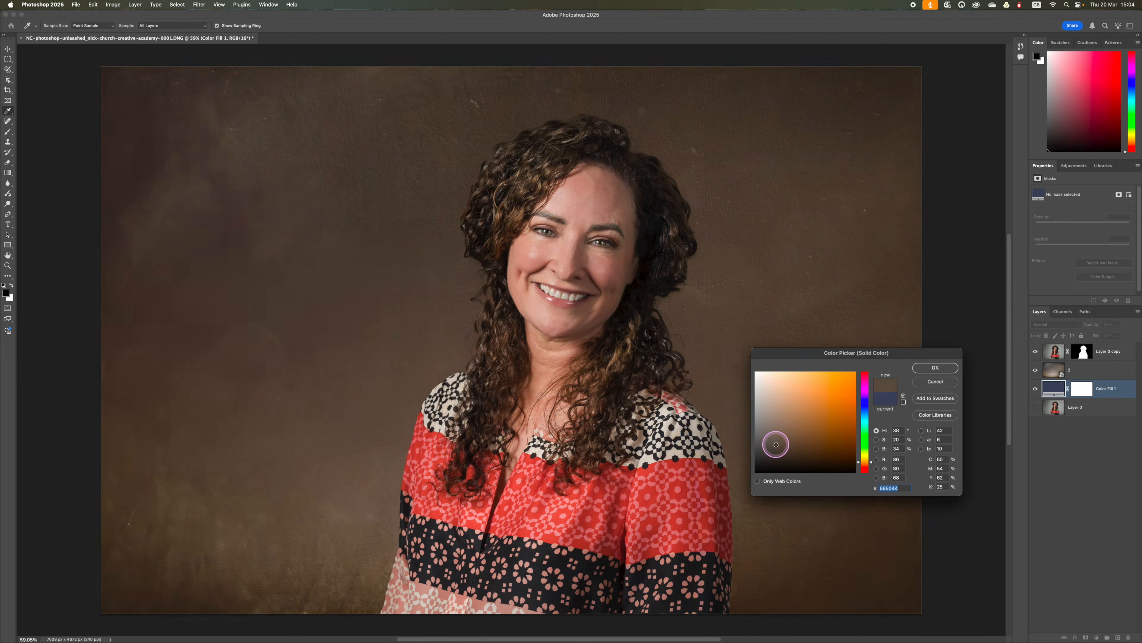
click(935, 367)
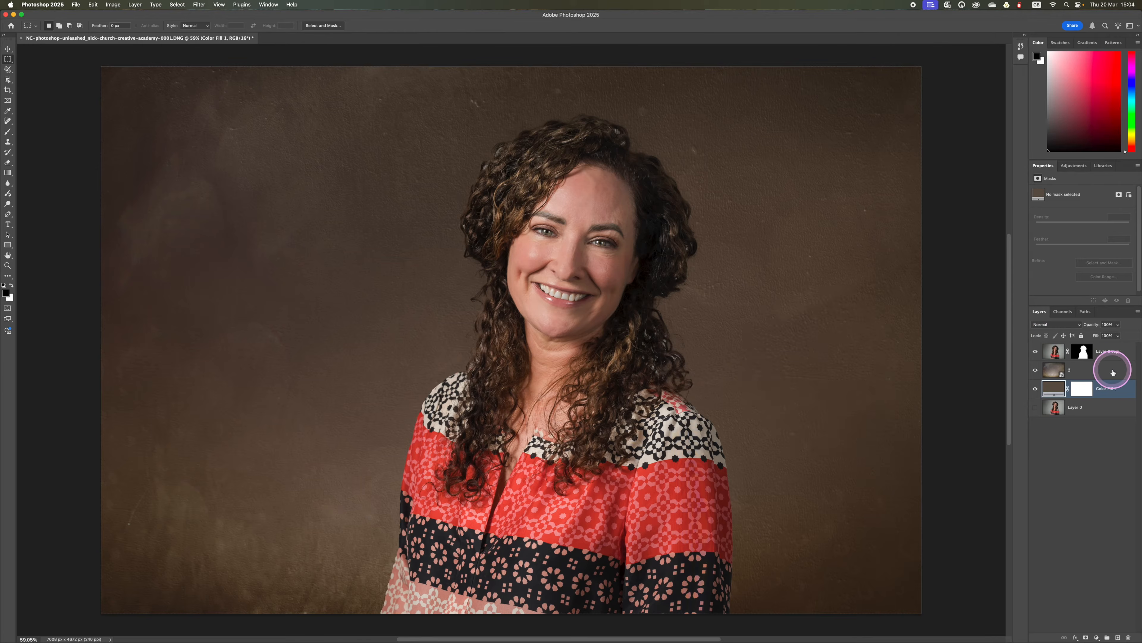
Step: Apply a Gaussian Blur with a radius of about 7.8 pixels to the texture layer 2
click(1103, 371)
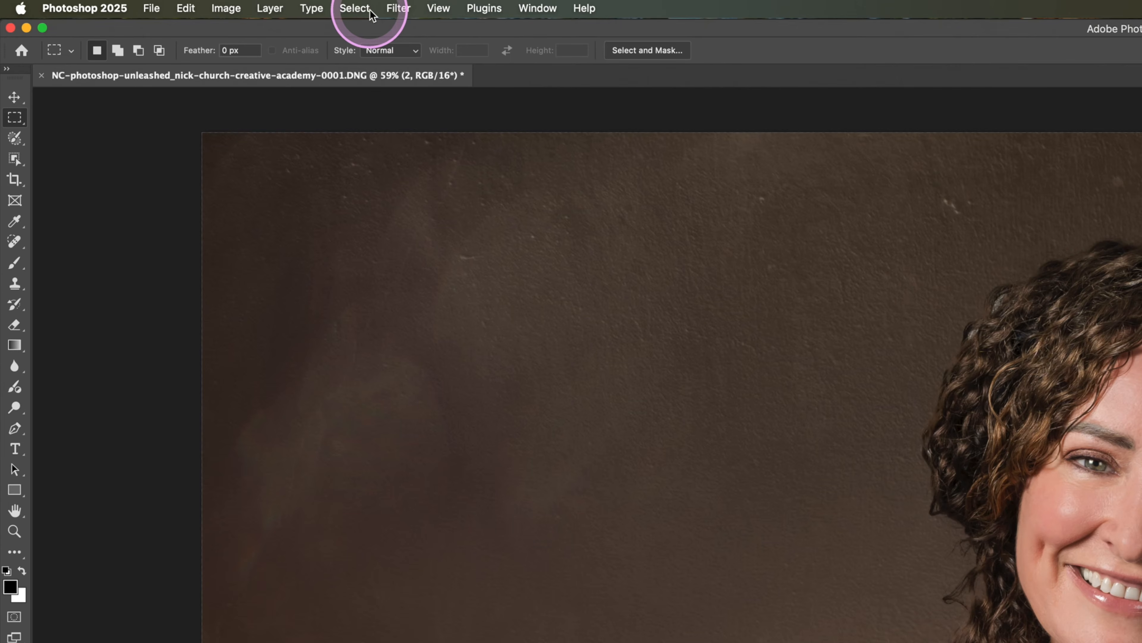
click(407, 10)
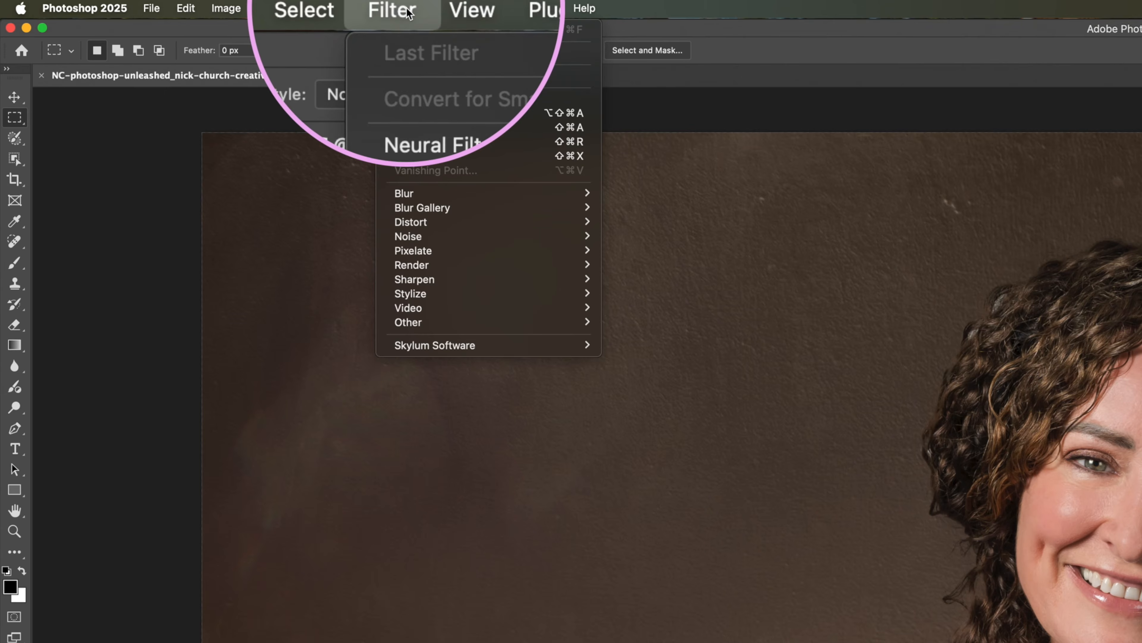
mouse_move(423, 193)
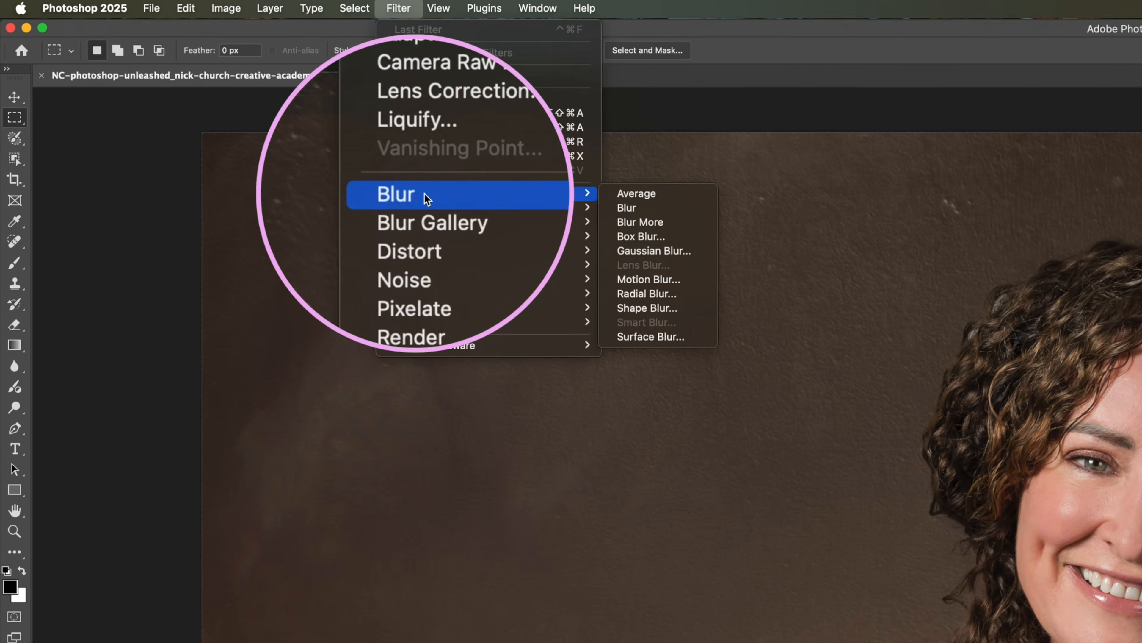
click(642, 254)
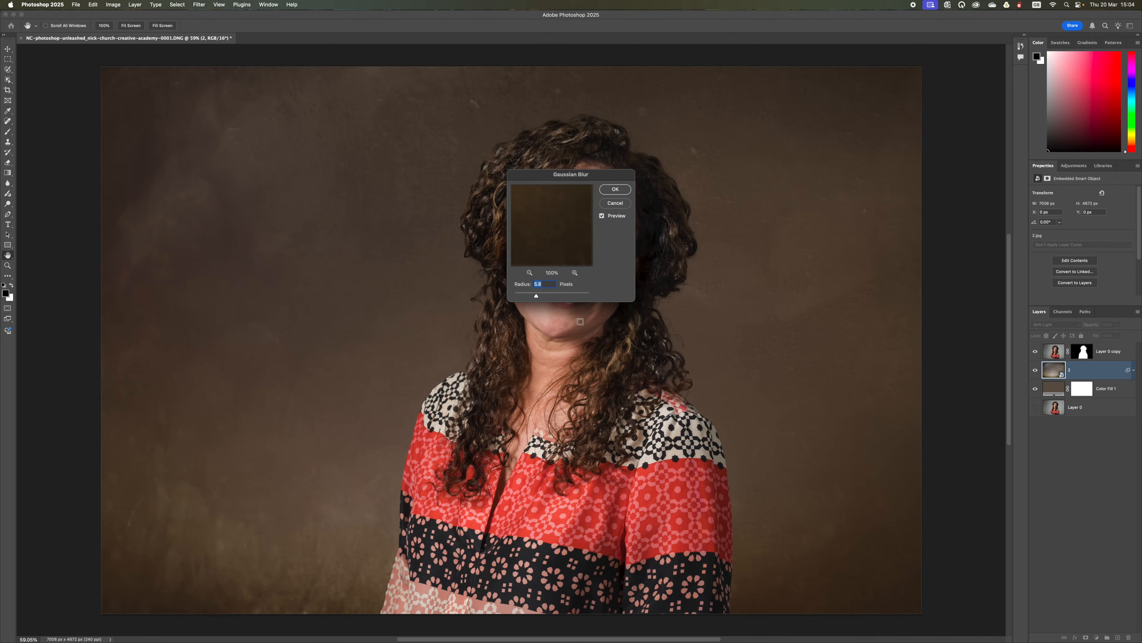
drag(536, 296, 538, 297)
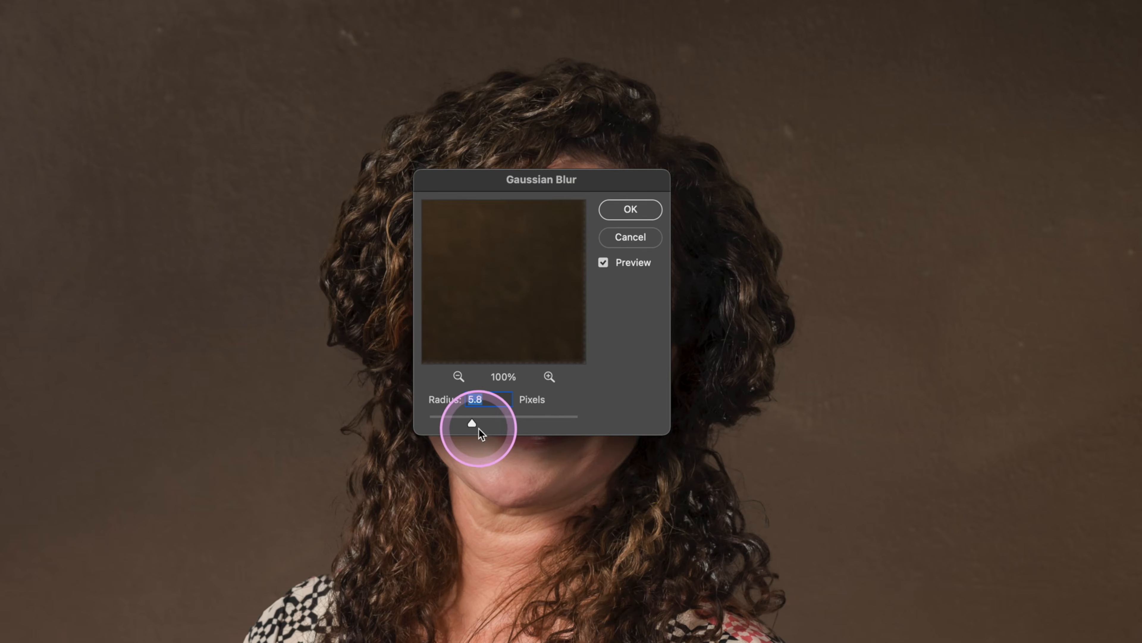
drag(499, 424, 486, 422)
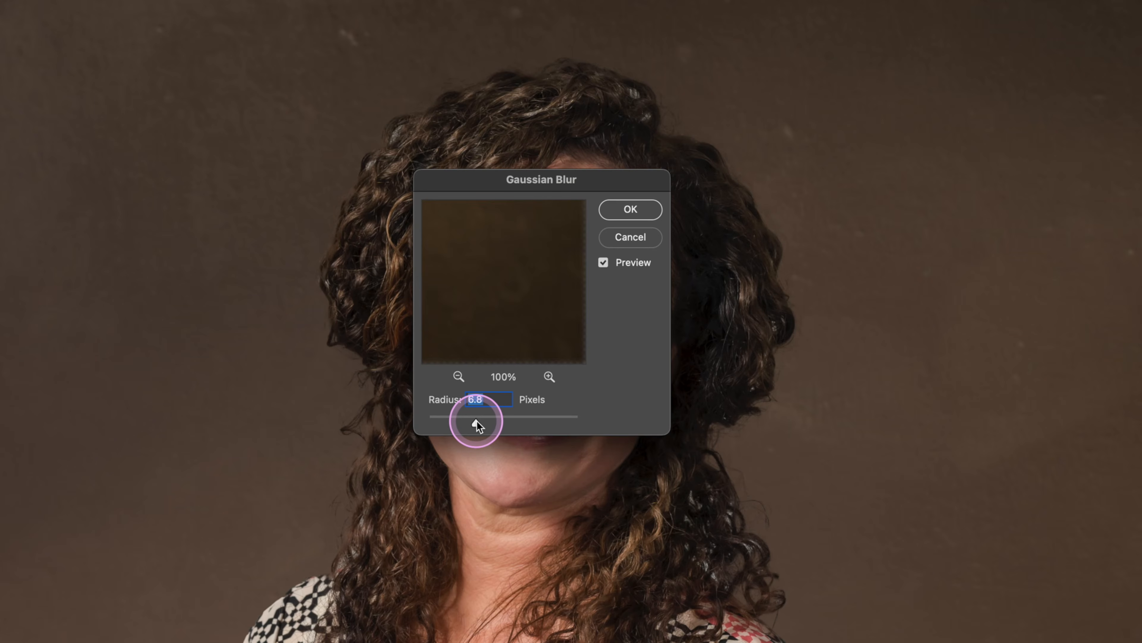
drag(477, 422, 481, 422)
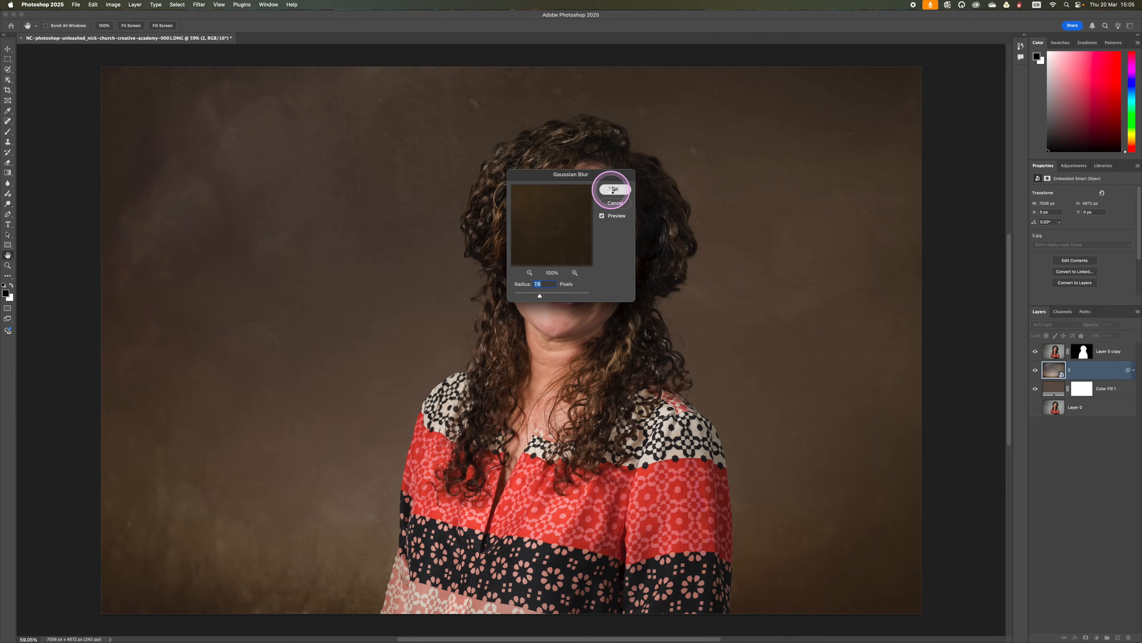
click(625, 215)
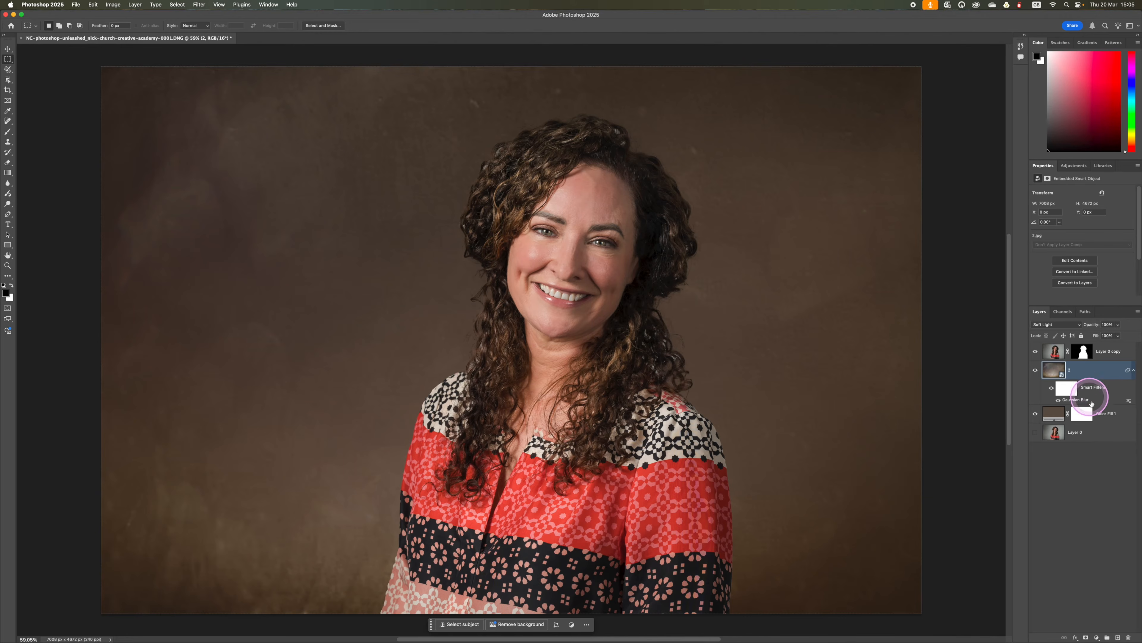
Step: Group texture layer 2 and the color fill layer into a new group named Background
click(1111, 414)
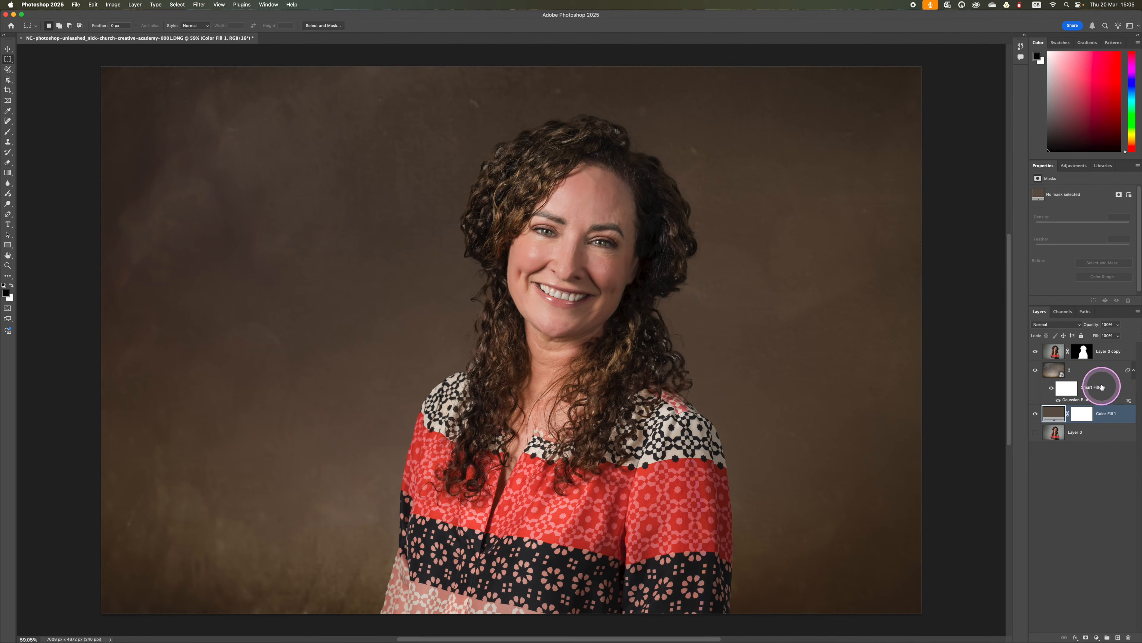
super+click(1099, 377)
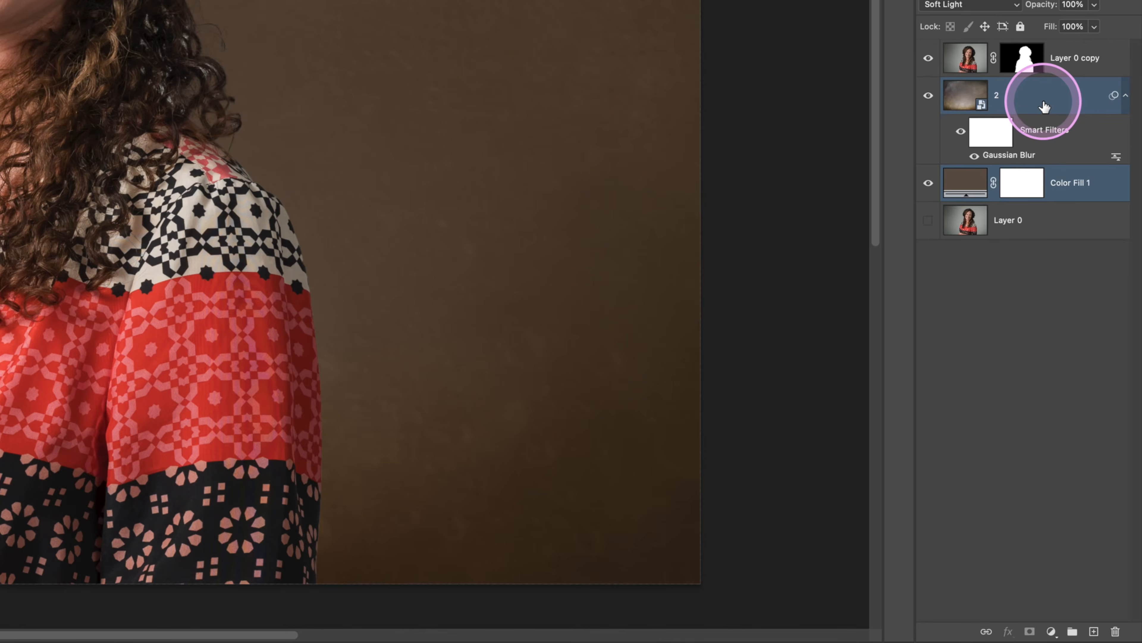
right_click(1044, 106)
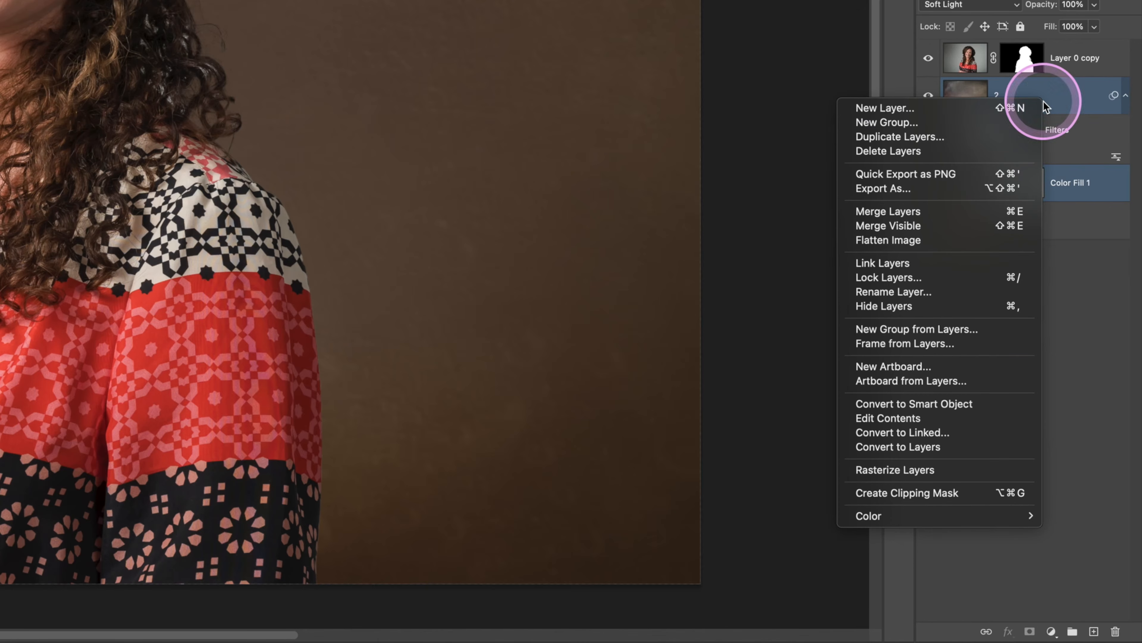
click(932, 330)
text(BA)
text(ckr)
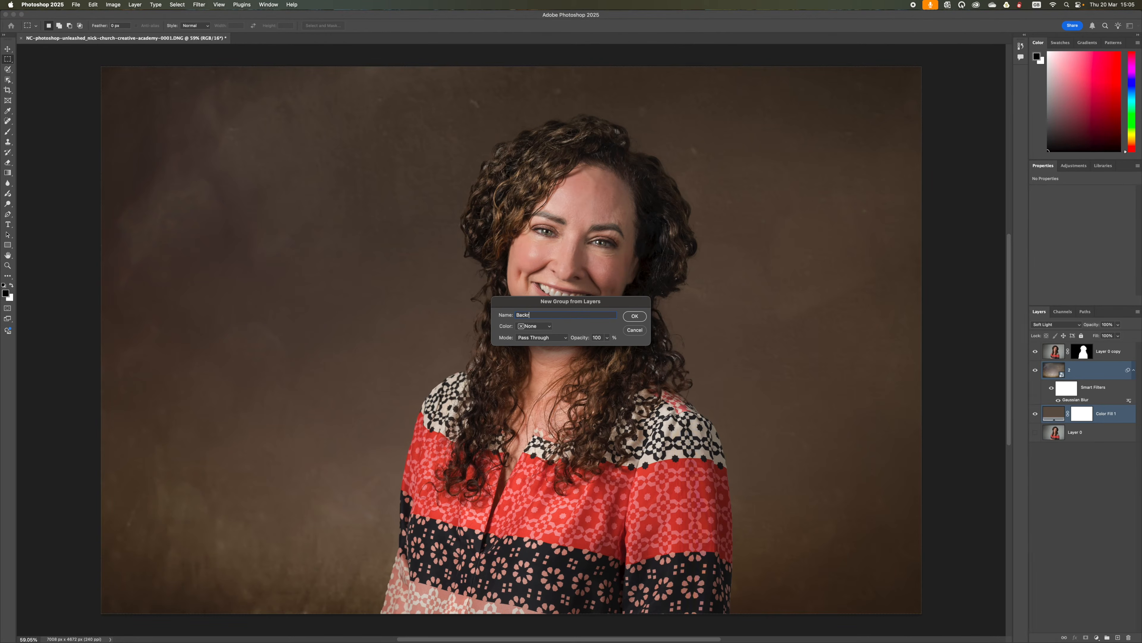
key(BackSpace)
text(ground)
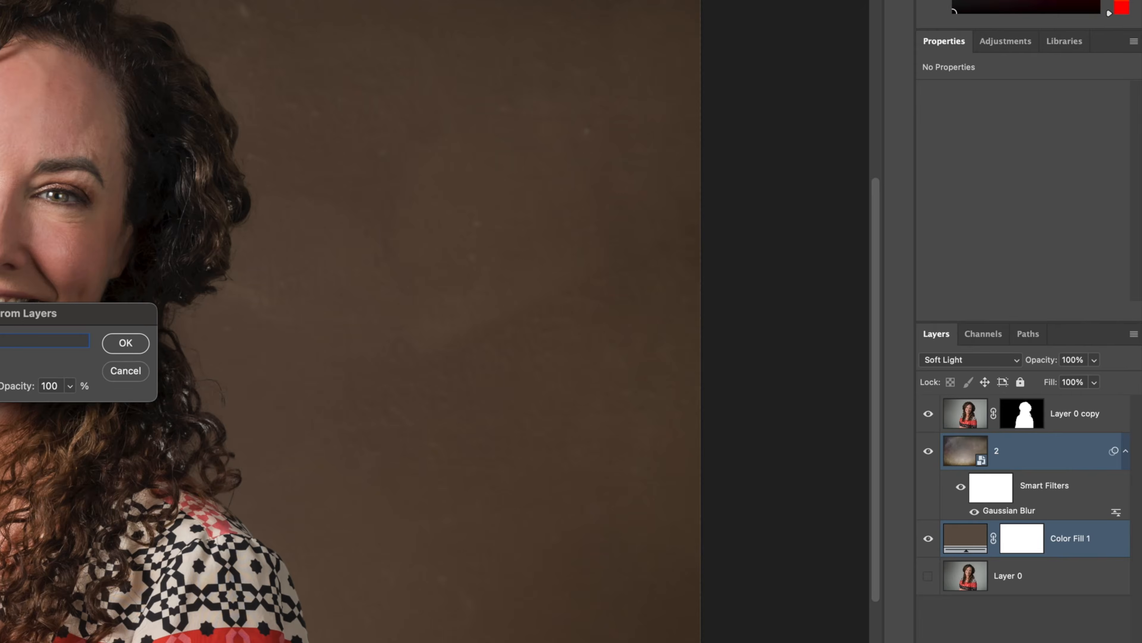
click(639, 316)
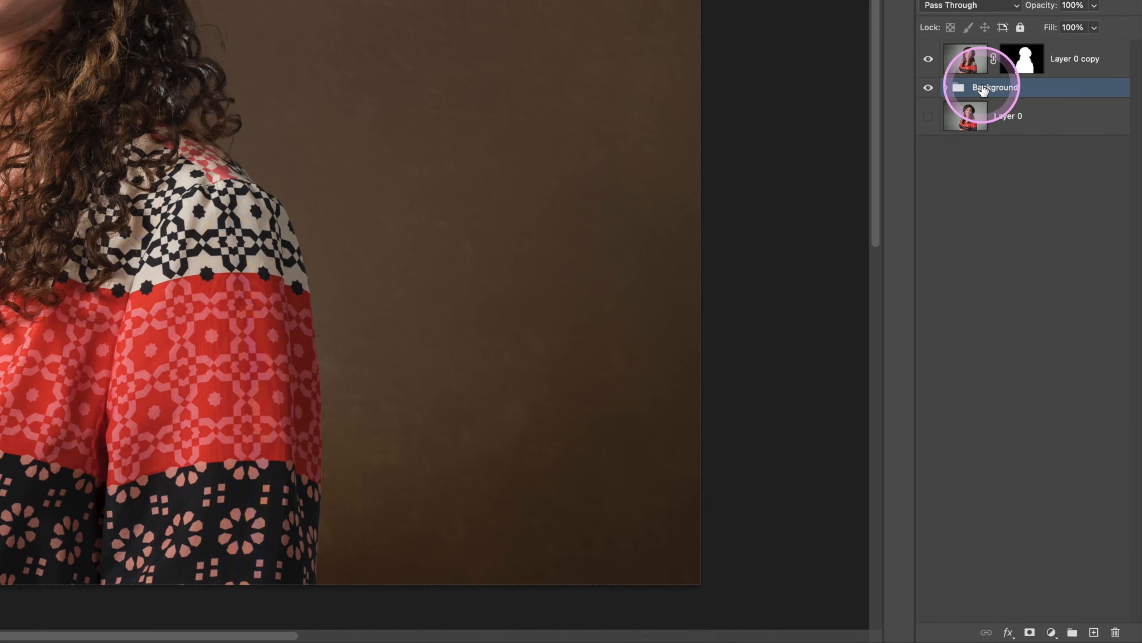
Step: Add a Curves adjustment layer above the Background group and darken the backdrop by lowering the curve's white point and midtones
click(1051, 633)
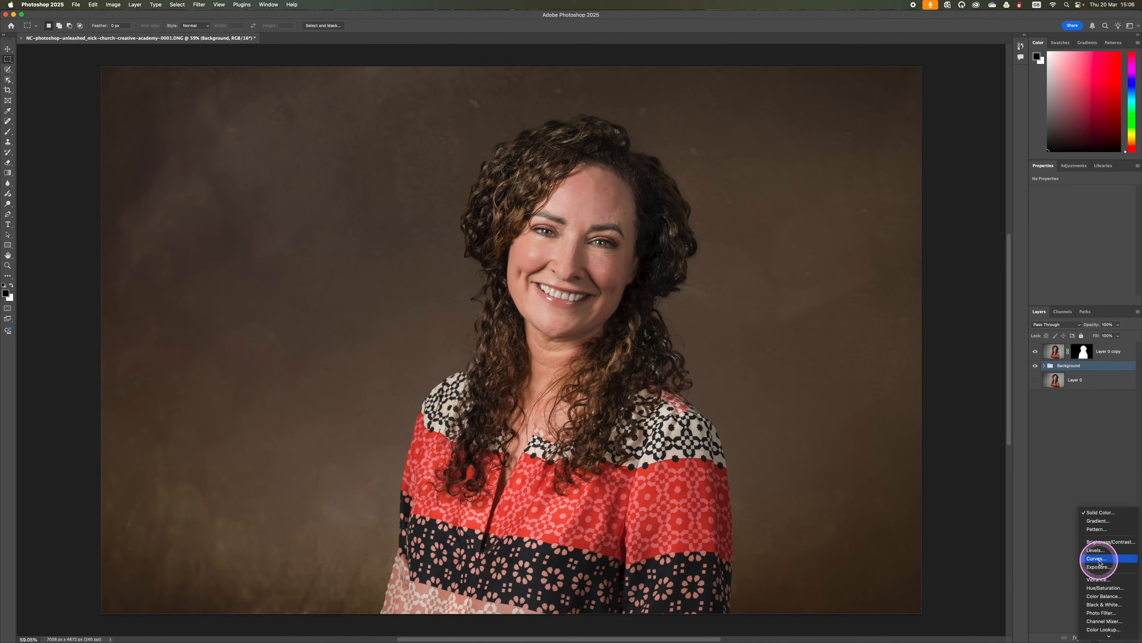
click(1099, 559)
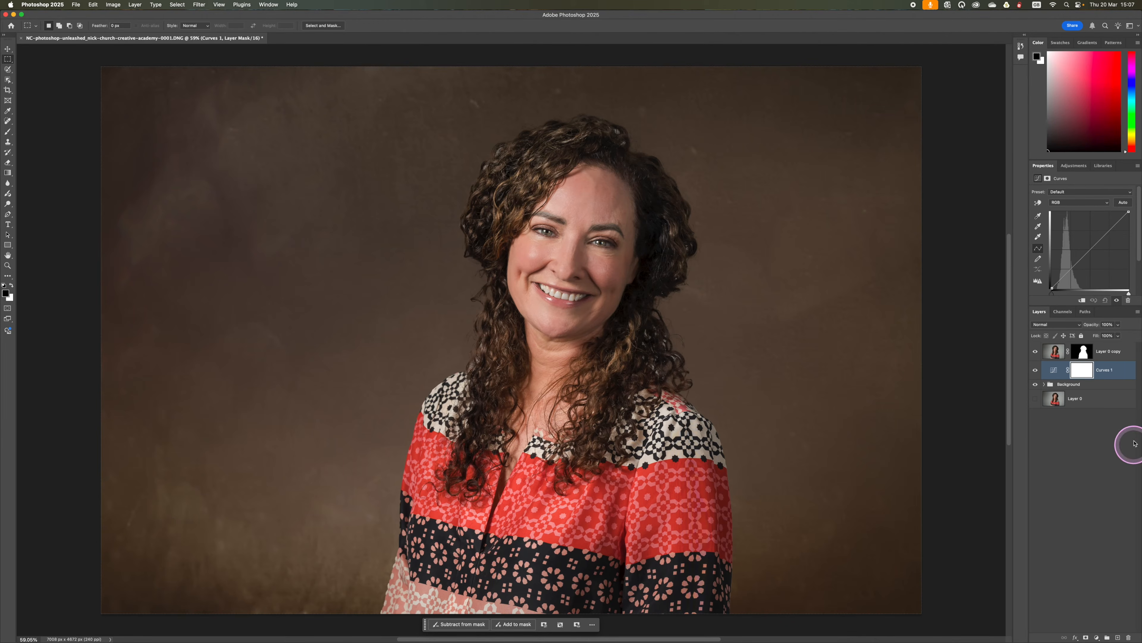
drag(1126, 214, 1090, 271)
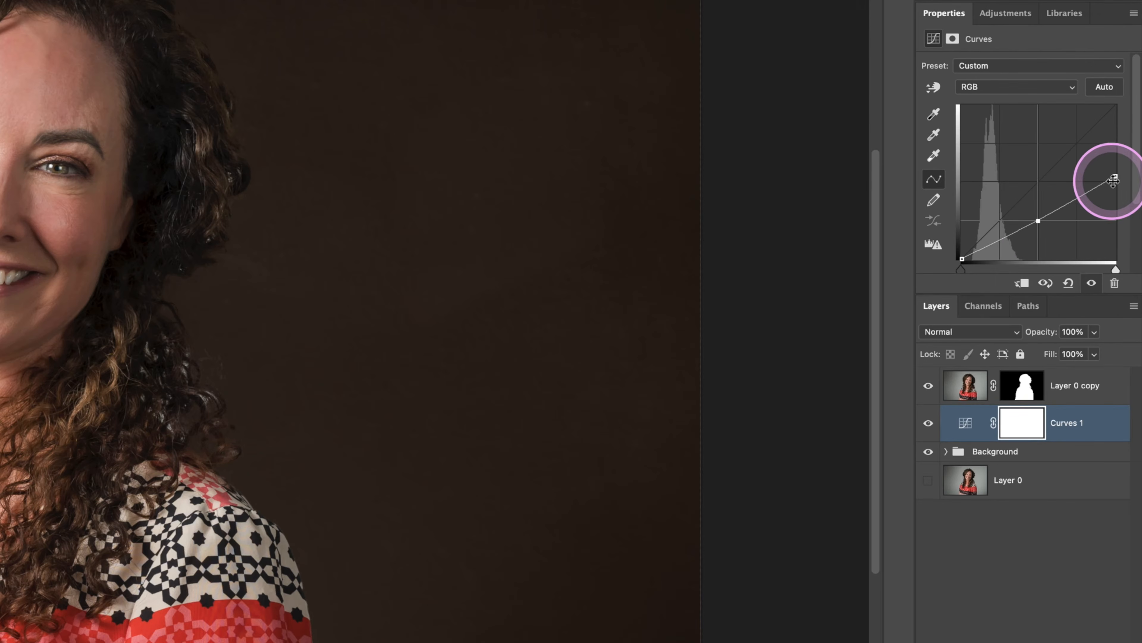
drag(1114, 181, 1115, 172)
drag(1038, 219, 1038, 214)
click(1112, 168)
drag(1112, 168, 1113, 164)
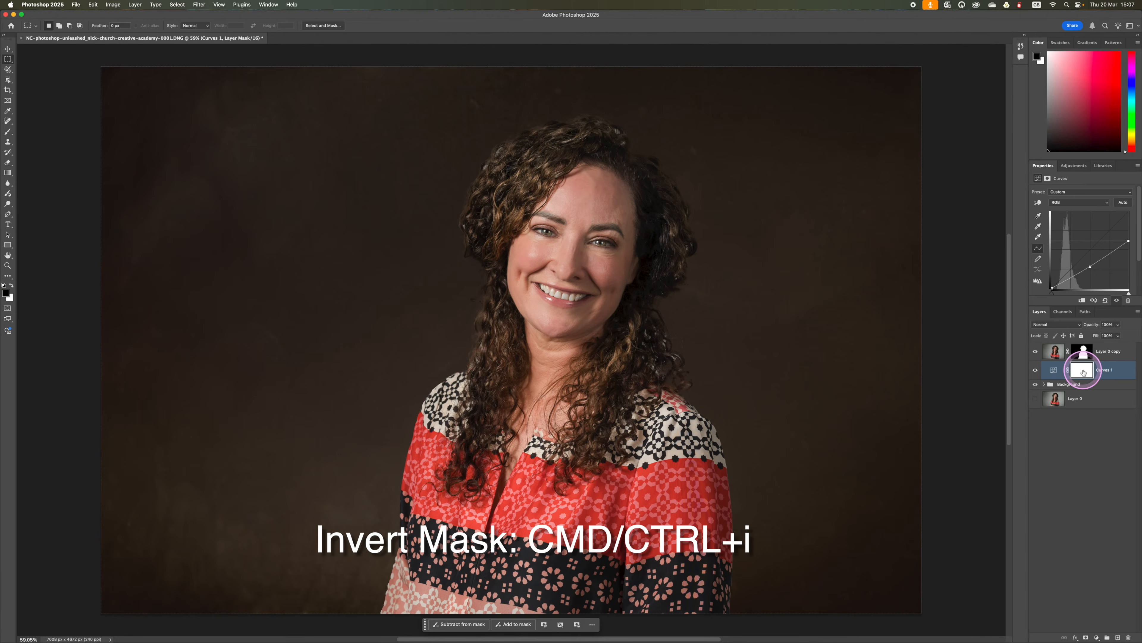
Step: Invert the Curves layer's mask, and replace it with a copy of the portrait cutout's layer mask
key(super+i)
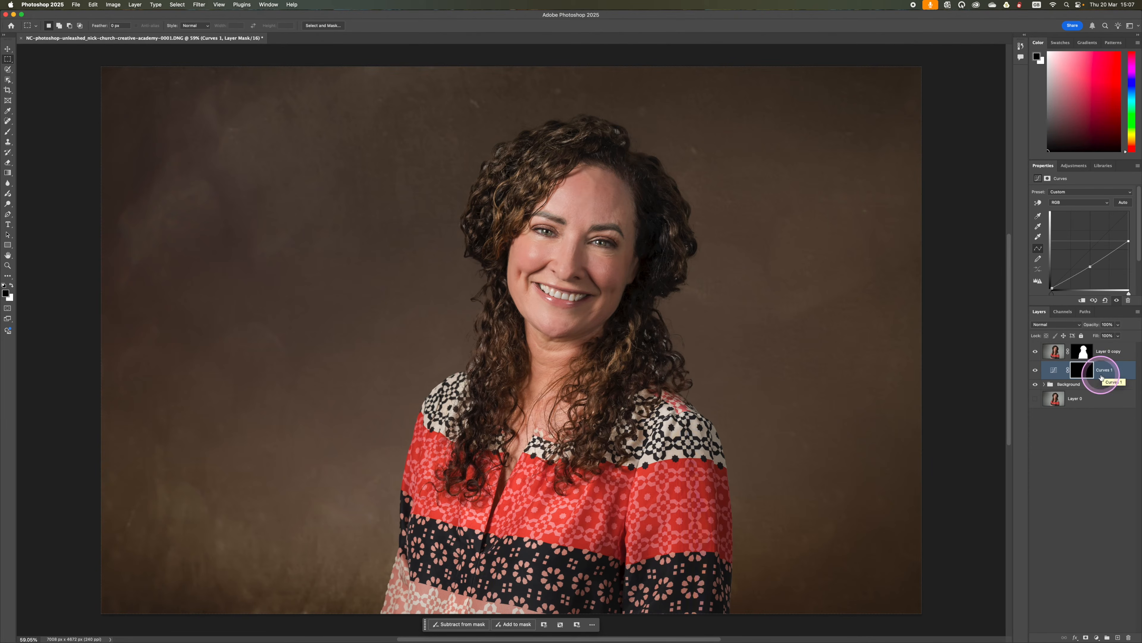
click(1084, 356)
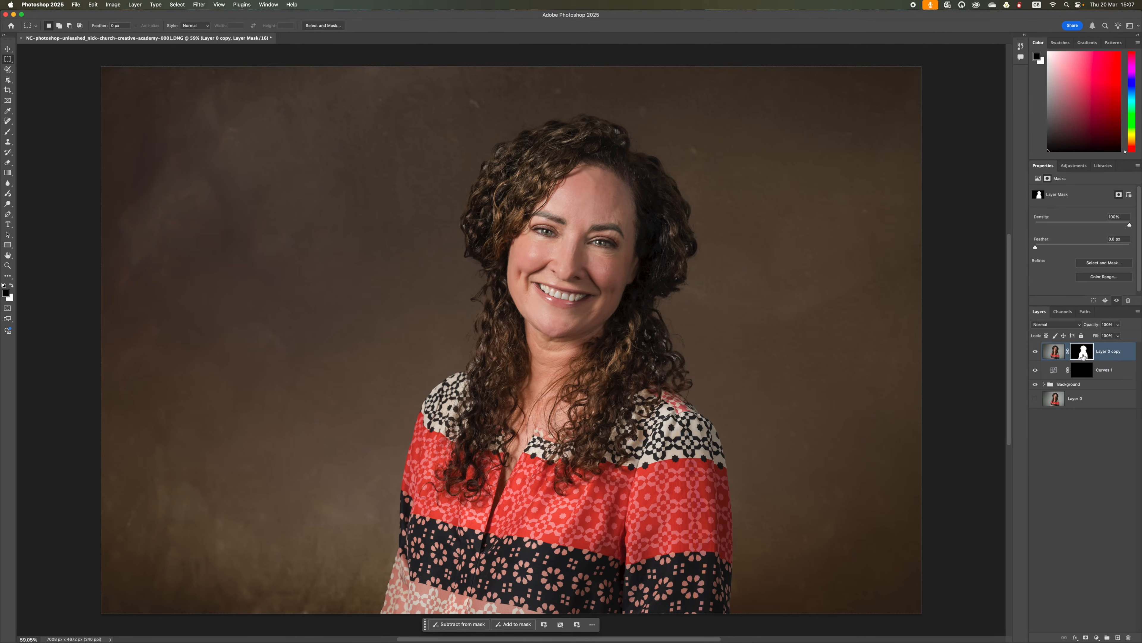
click(1083, 354)
click(1084, 374)
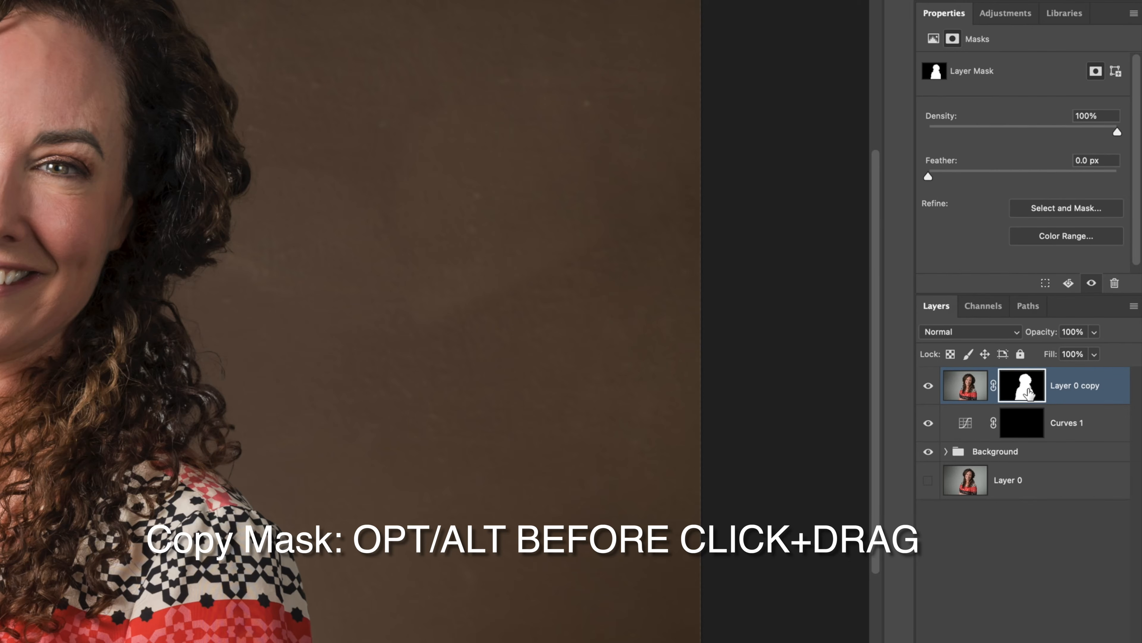
drag(1030, 393, 1031, 428)
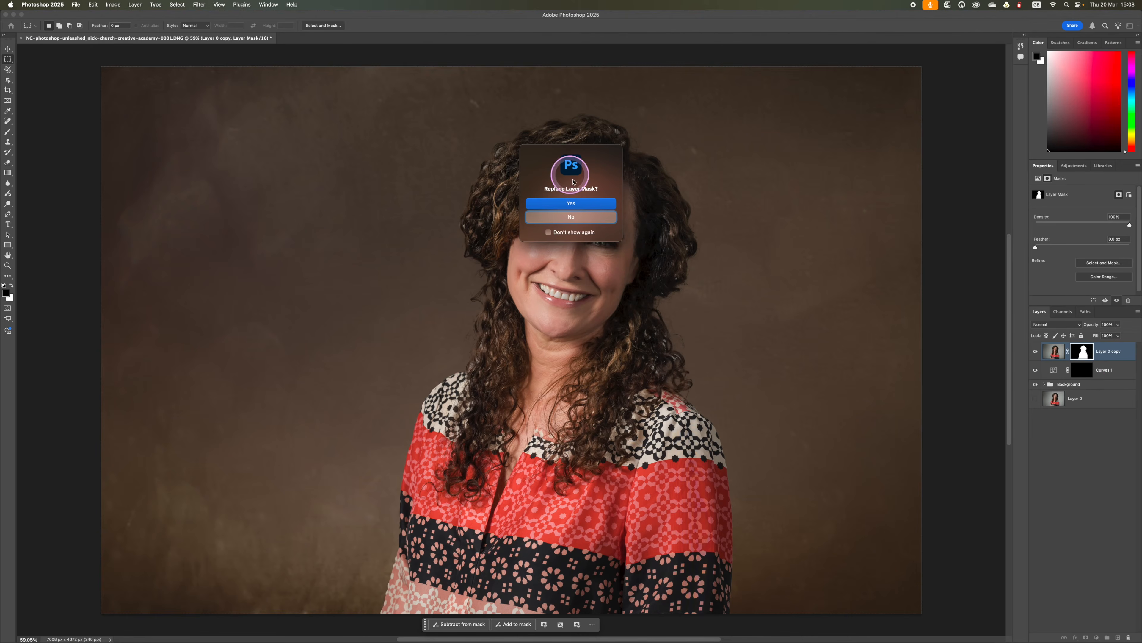
click(588, 205)
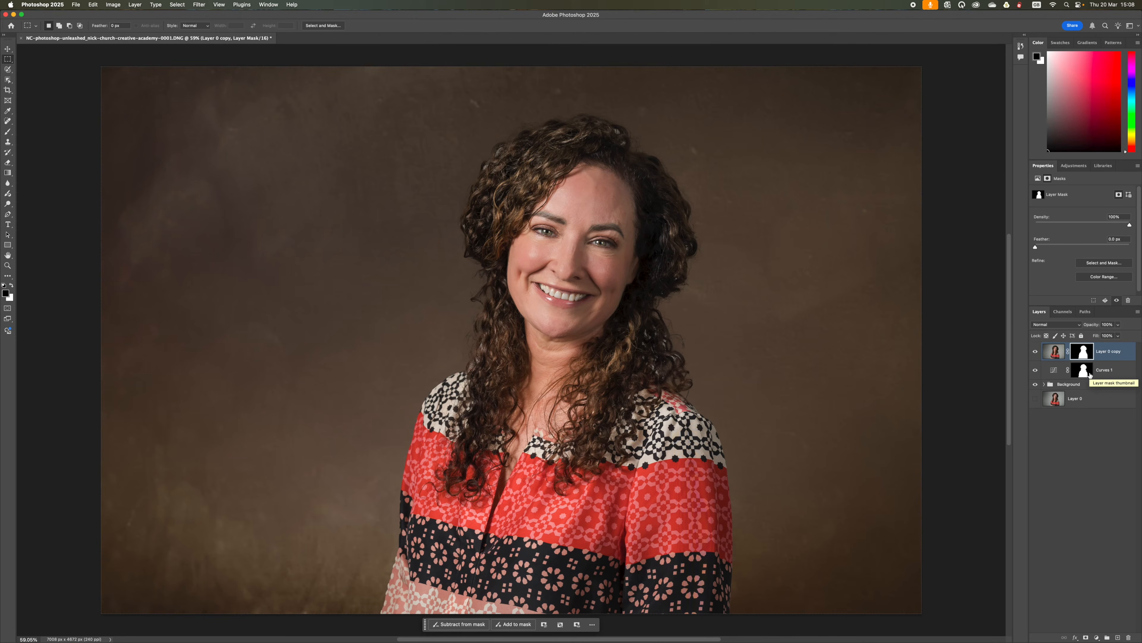
Step: Free-transform the Curves mask to about 110% and offset it down and to the right of the woman as a cast shadow
click(1025, 433)
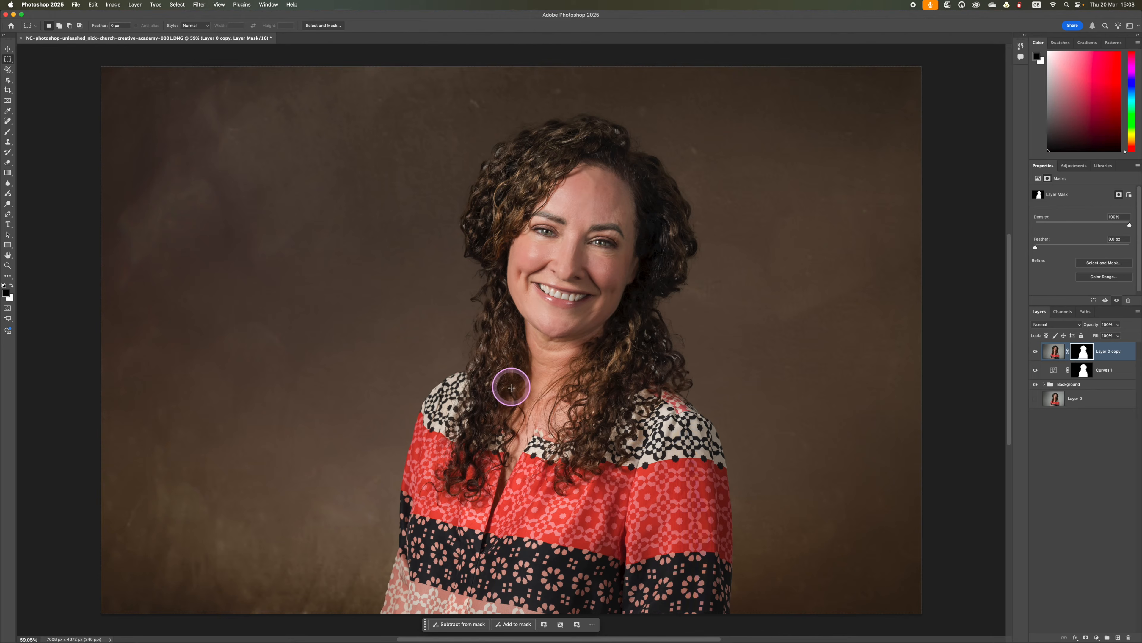
click(1082, 369)
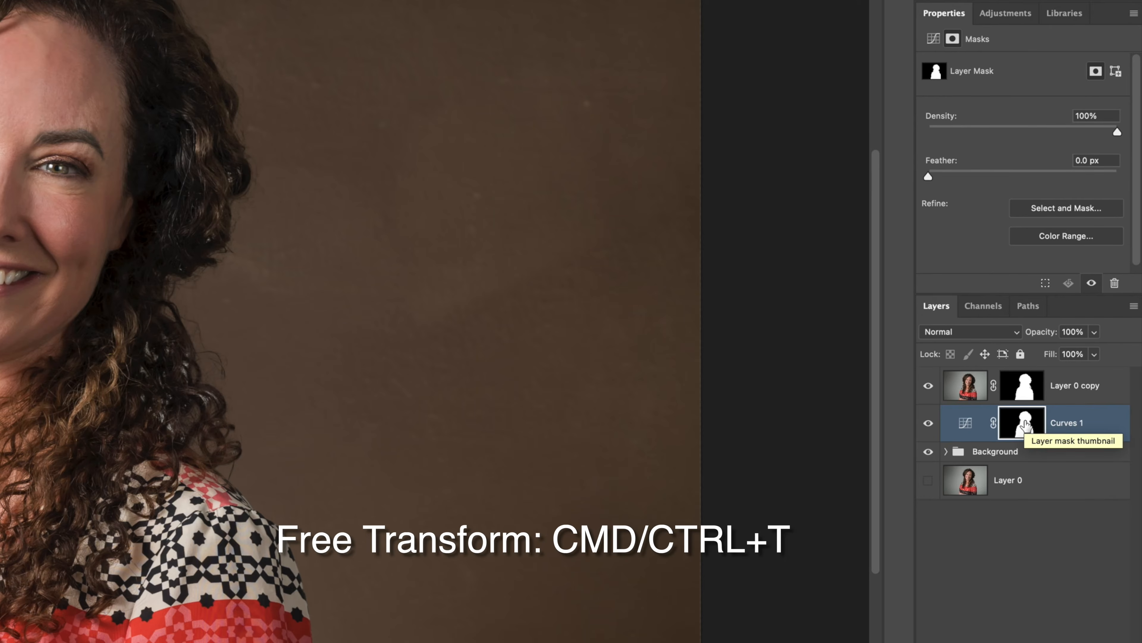
click(1020, 427)
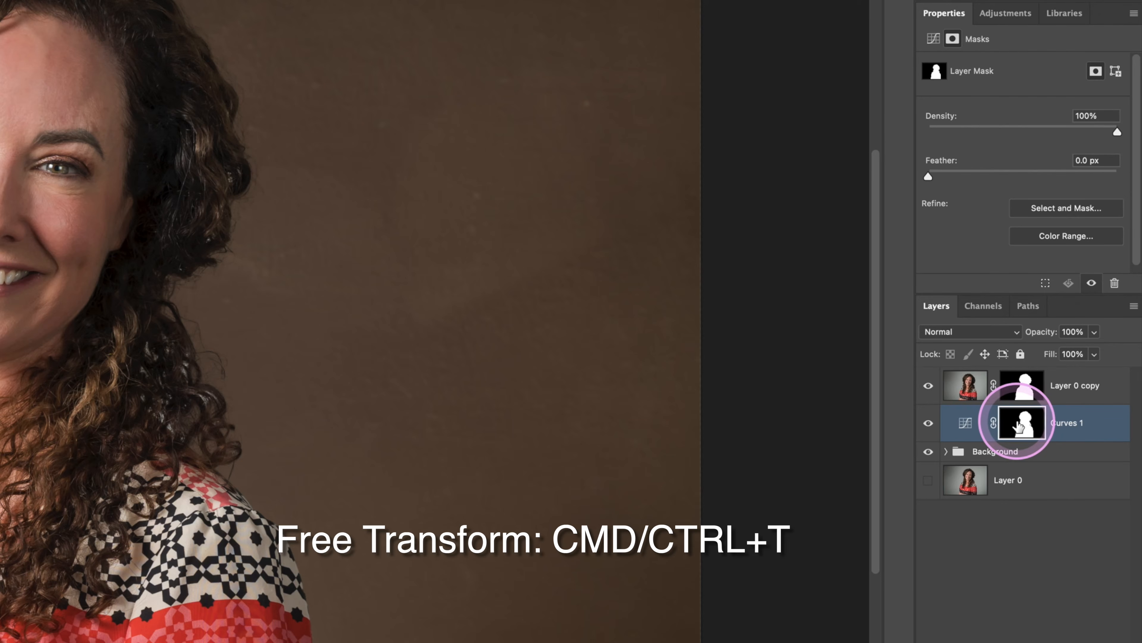
drag(1019, 426, 1019, 426)
key(ctrl+t)
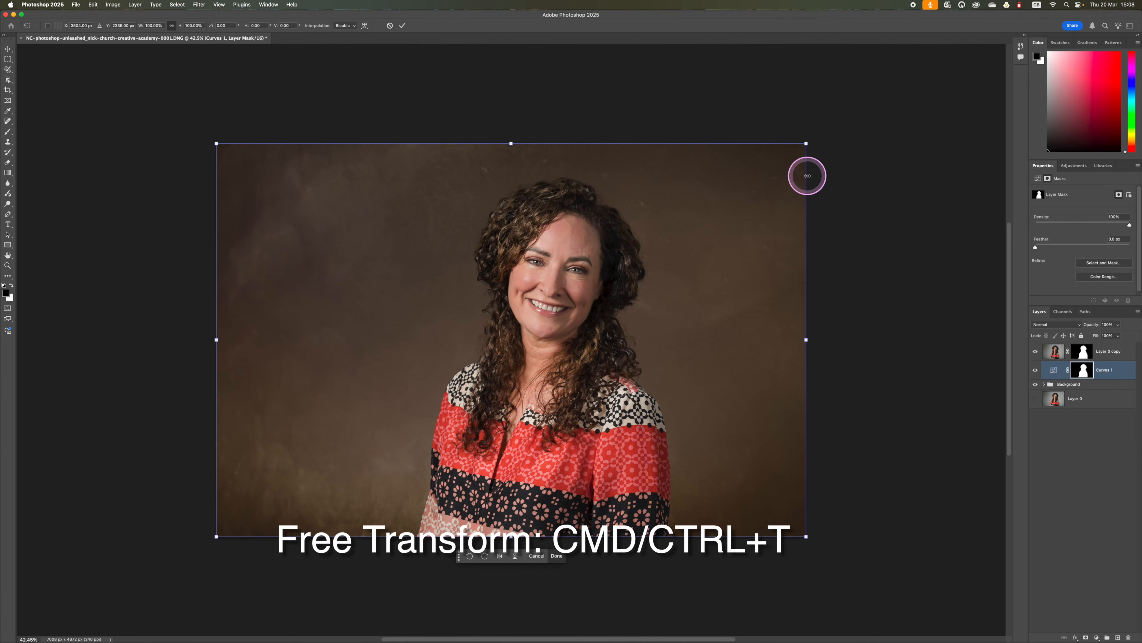
drag(806, 143, 868, 103)
drag(742, 251, 757, 289)
drag(766, 305, 764, 296)
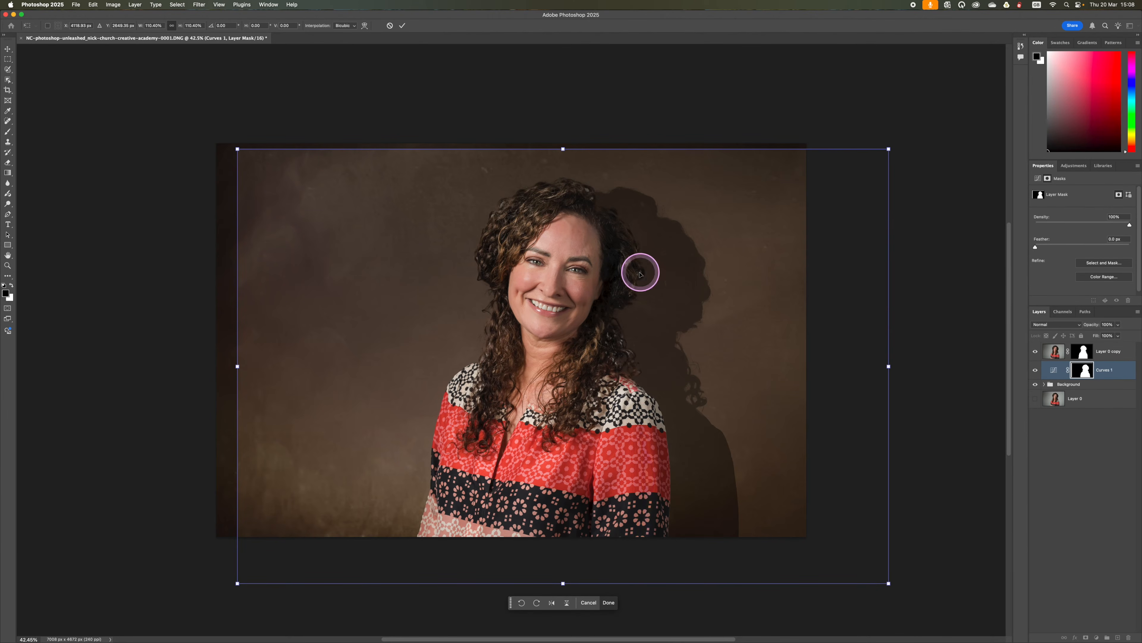
drag(889, 583, 884, 579)
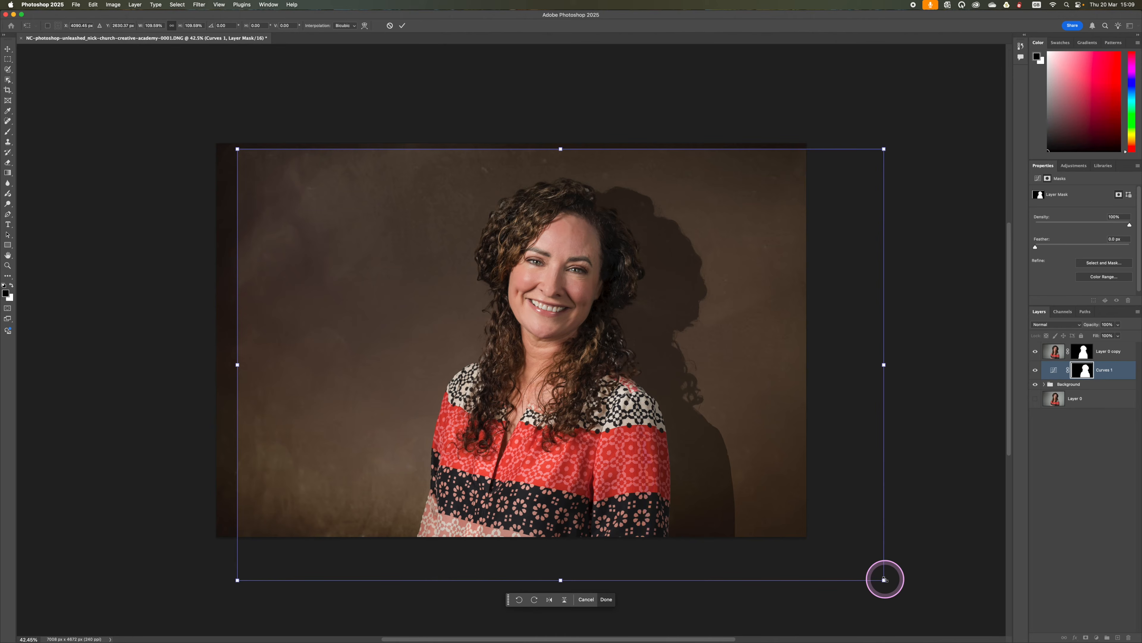
mouse_move(695, 390)
mouse_down()
mouse_move(765, 400)
mouse_move(689, 370)
mouse_move(711, 405)
mouse_up()
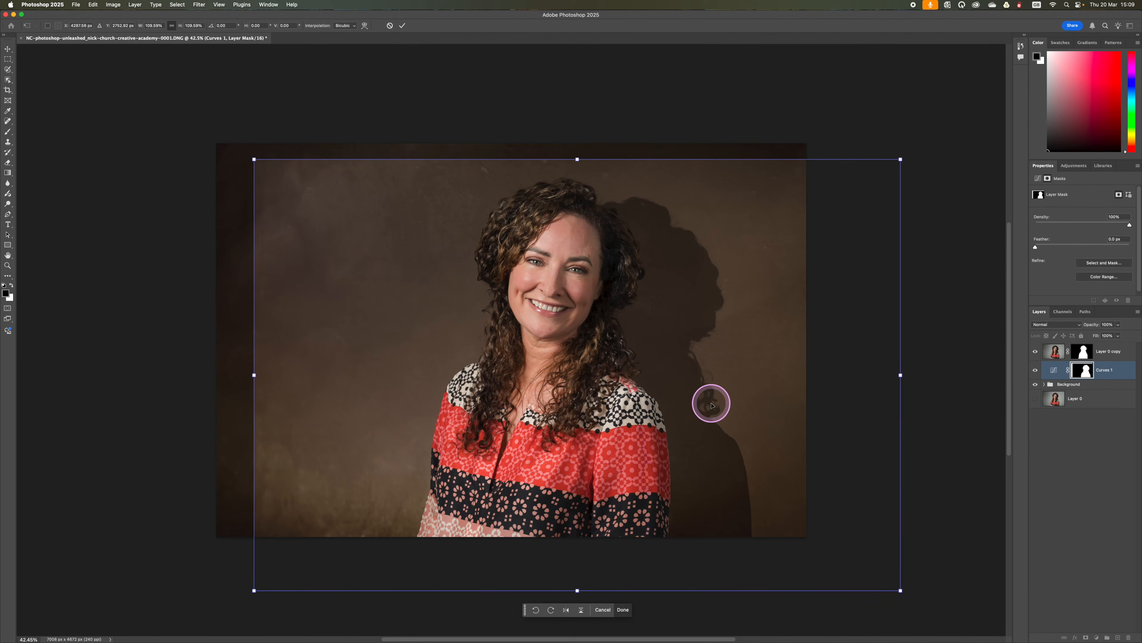
key(Return)
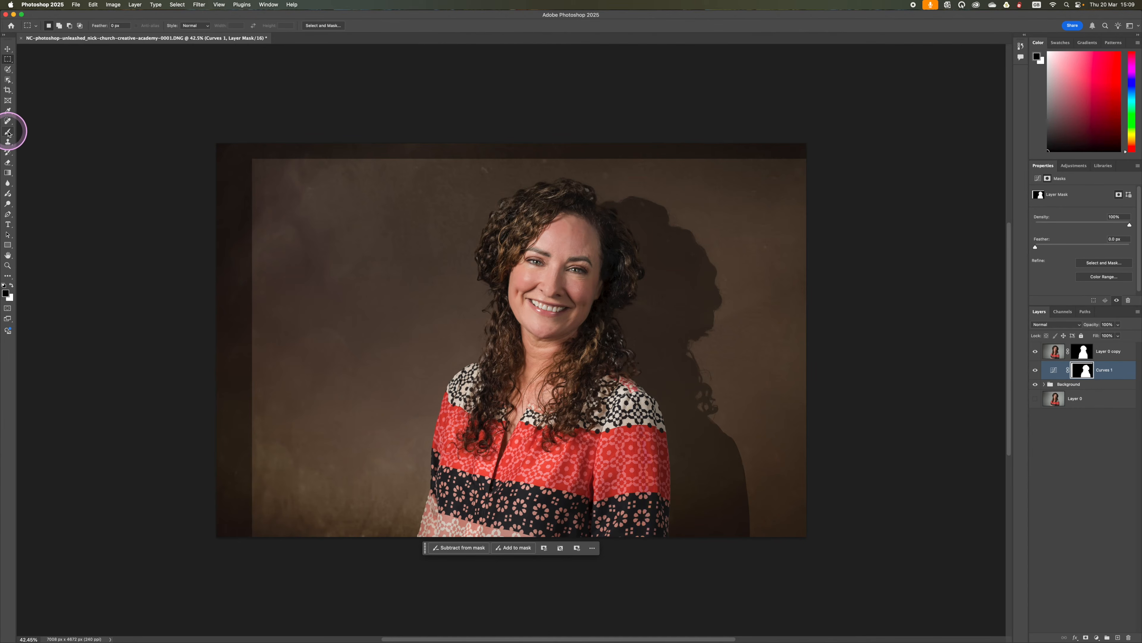
Step: Paint black with the Brush on the Curves mask to remove the dark strips along the photo's left and top edges
click(8, 132)
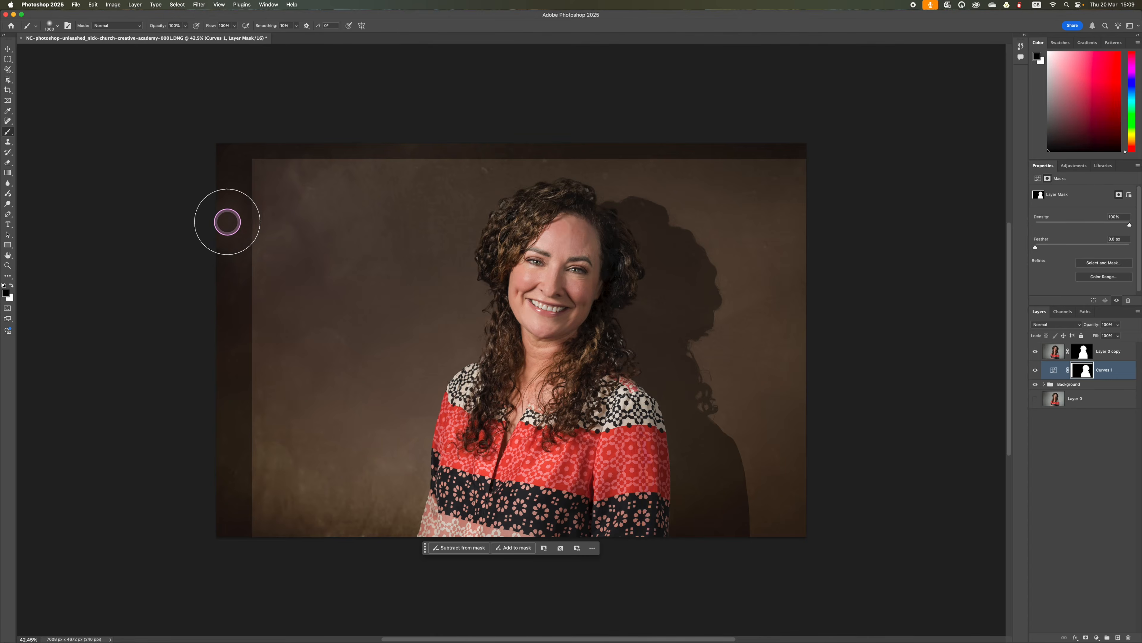
mouse_move(224, 188)
mouse_down()
mouse_move(237, 228)
mouse_move(227, 473)
mouse_move(245, 492)
mouse_up()
mouse_move(289, 143)
mouse_down()
mouse_move(482, 131)
mouse_move(417, 141)
mouse_move(587, 136)
mouse_move(568, 137)
mouse_move(791, 159)
mouse_move(646, 145)
mouse_up()
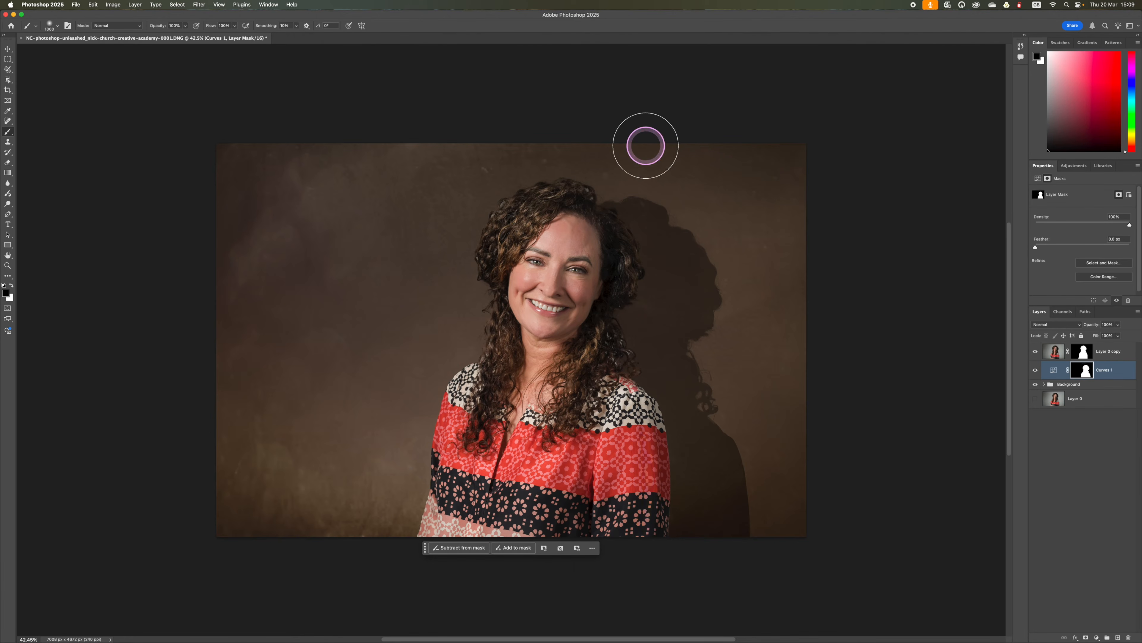
key(bracketleft)
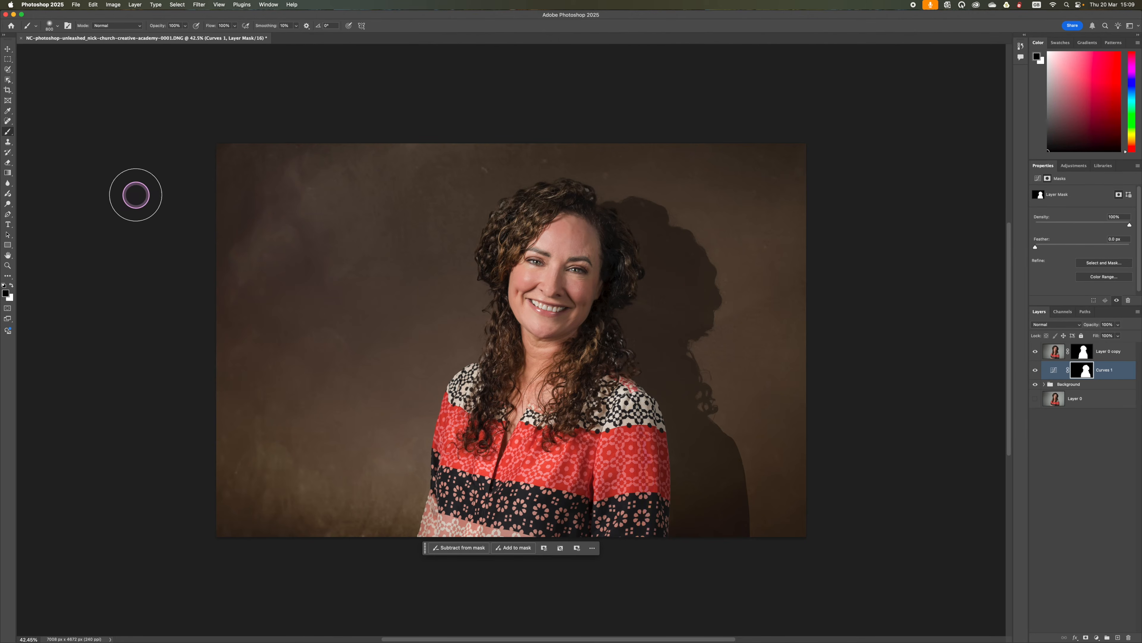
Step: Feather the Curves 1 mask by 155.3 px and reduce the adjustment layer's opacity to soften the cast shadow
mouse_move(201, 639)
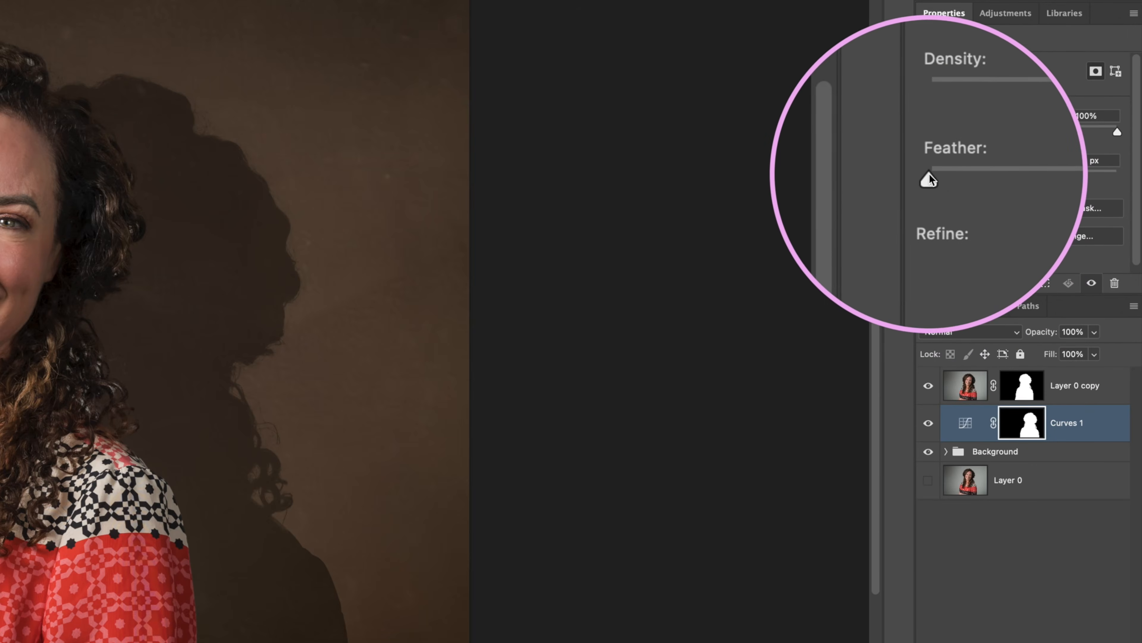
drag(929, 176, 1030, 172)
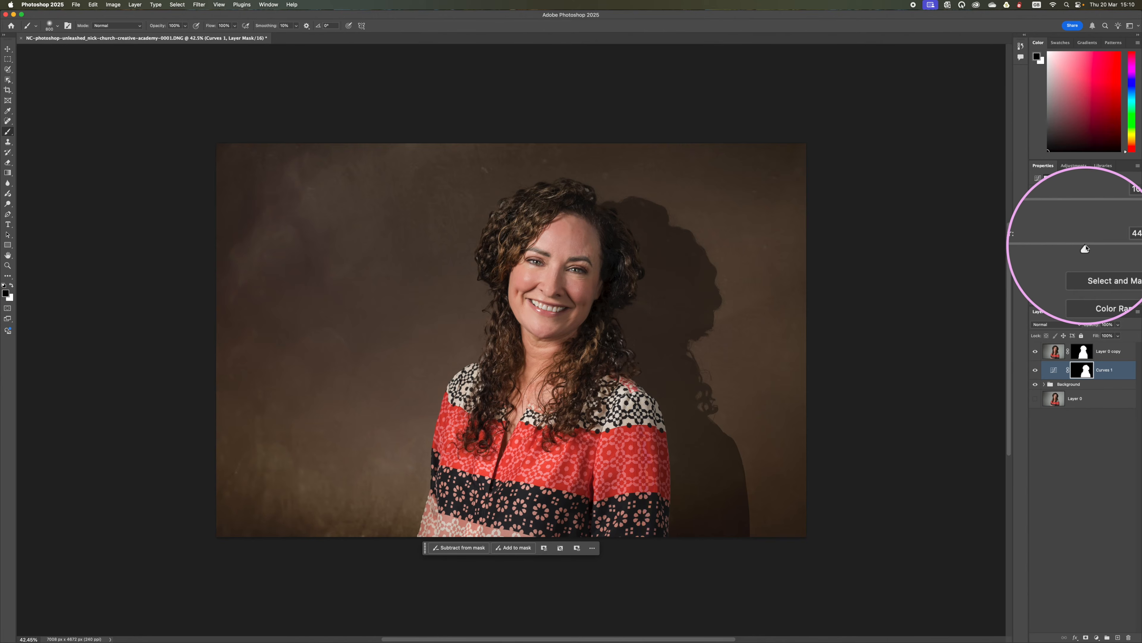
mouse_move(1087, 249)
mouse_down()
mouse_move(1107, 248)
mouse_move(1073, 248)
mouse_move(1119, 249)
mouse_move(1106, 249)
mouse_up()
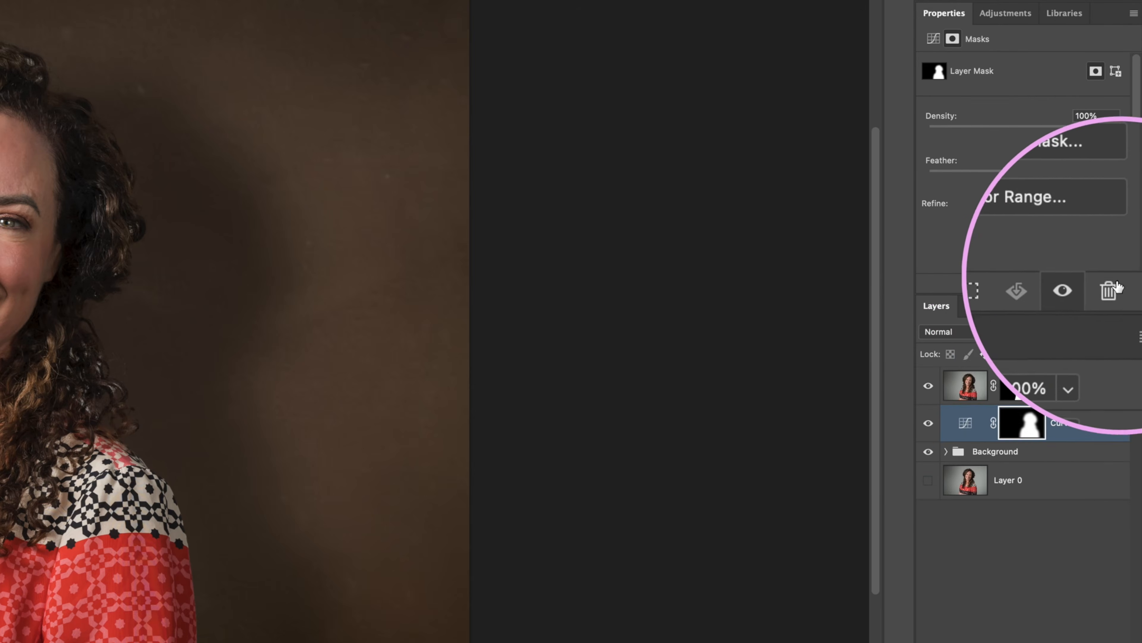
click(1094, 332)
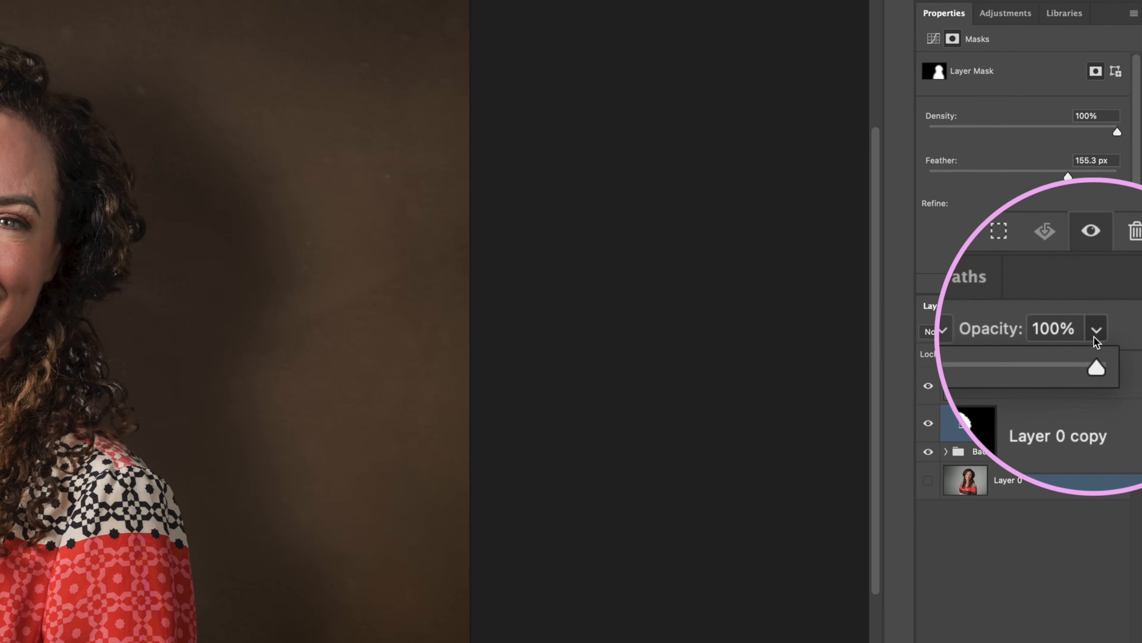
mouse_move(1095, 350)
mouse_down()
mouse_move(1021, 352)
mouse_move(1102, 334)
mouse_up()
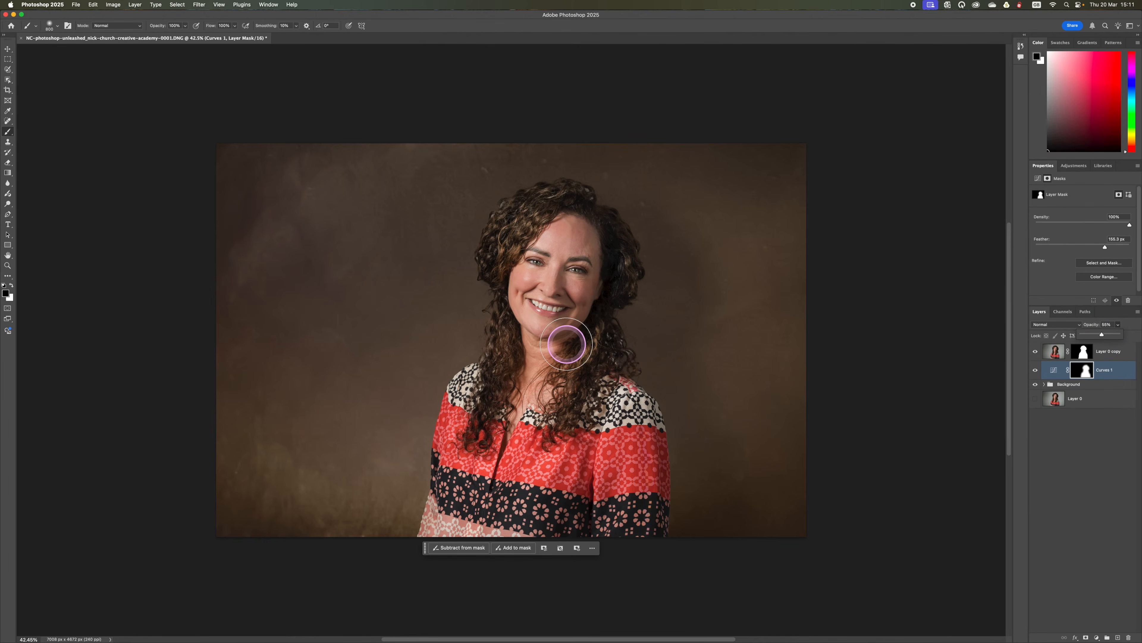
scroll(566, 343, up, 3)
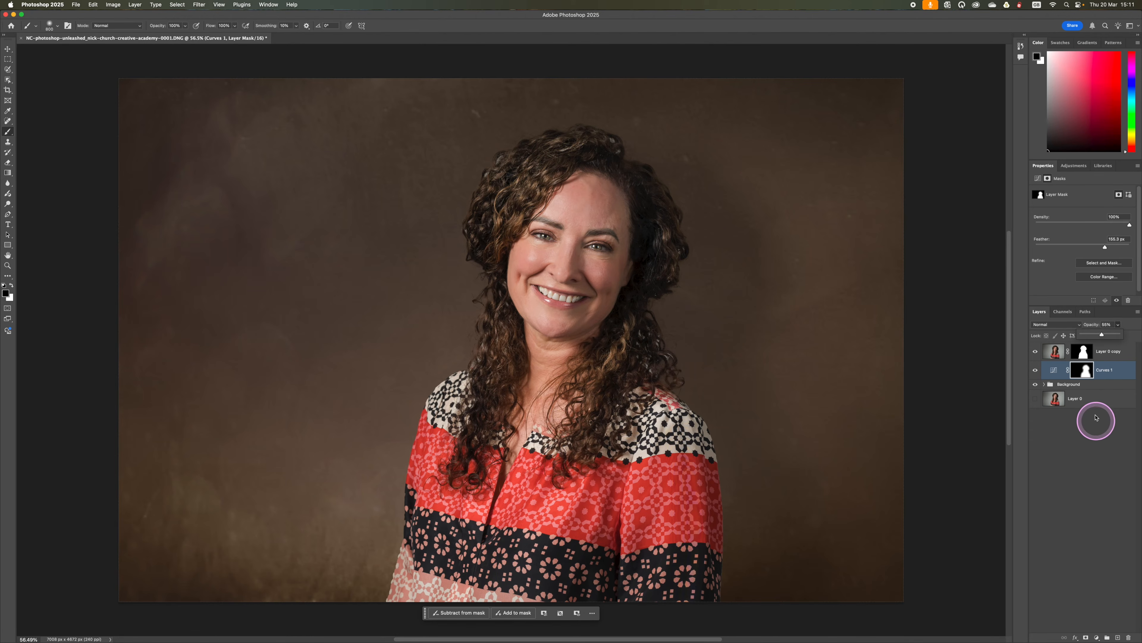
click(1110, 433)
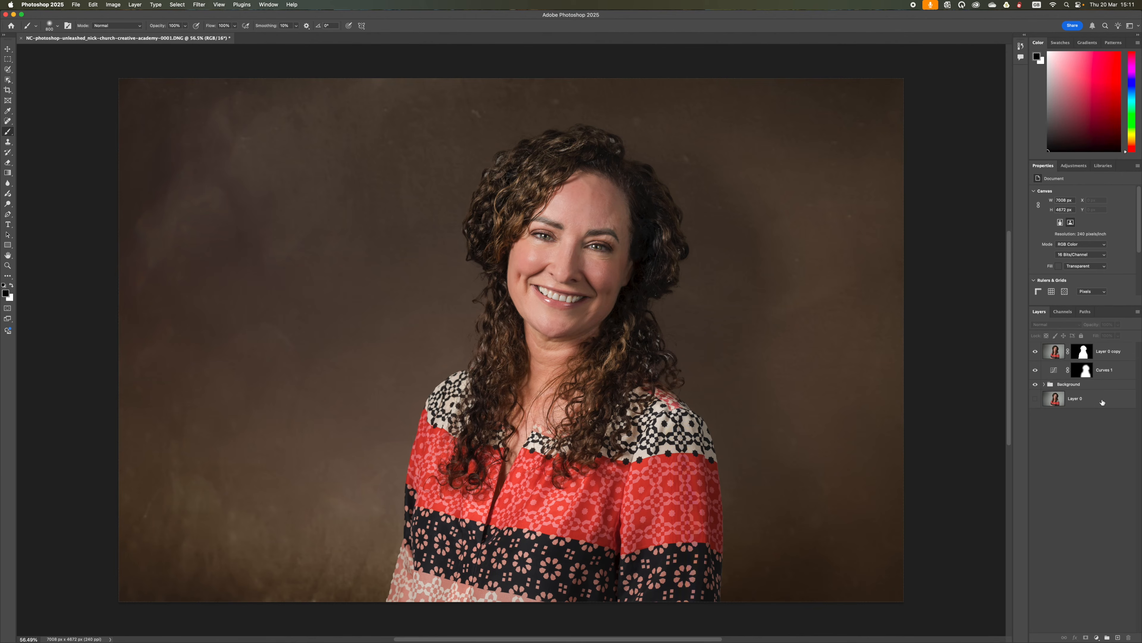
click(1102, 402)
shift+click(1112, 352)
right_click(1113, 354)
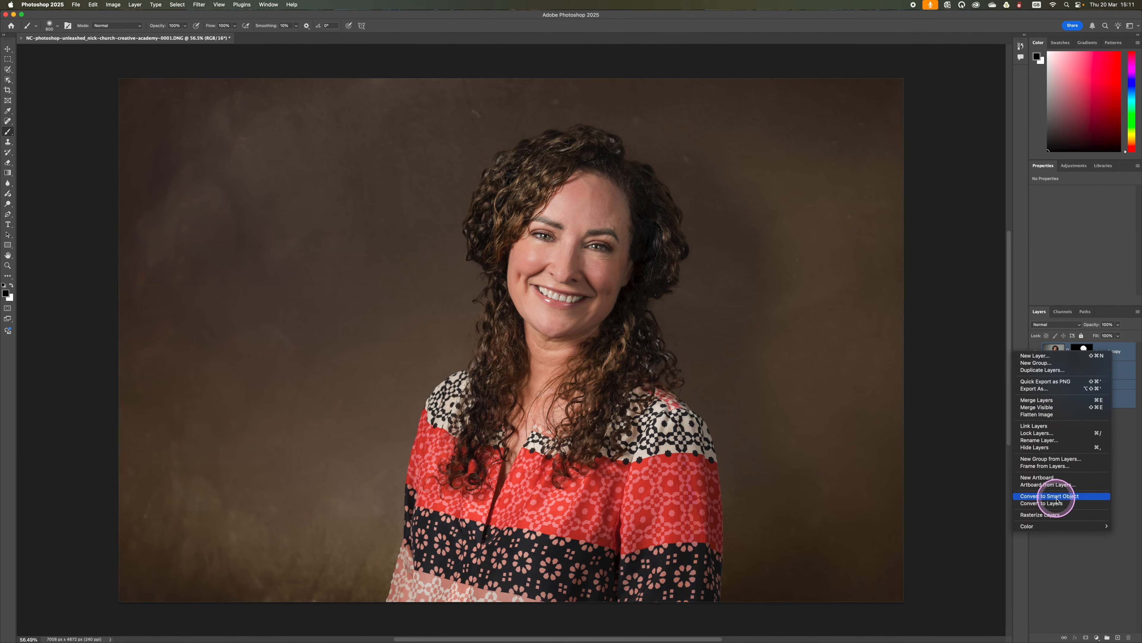
click(1047, 415)
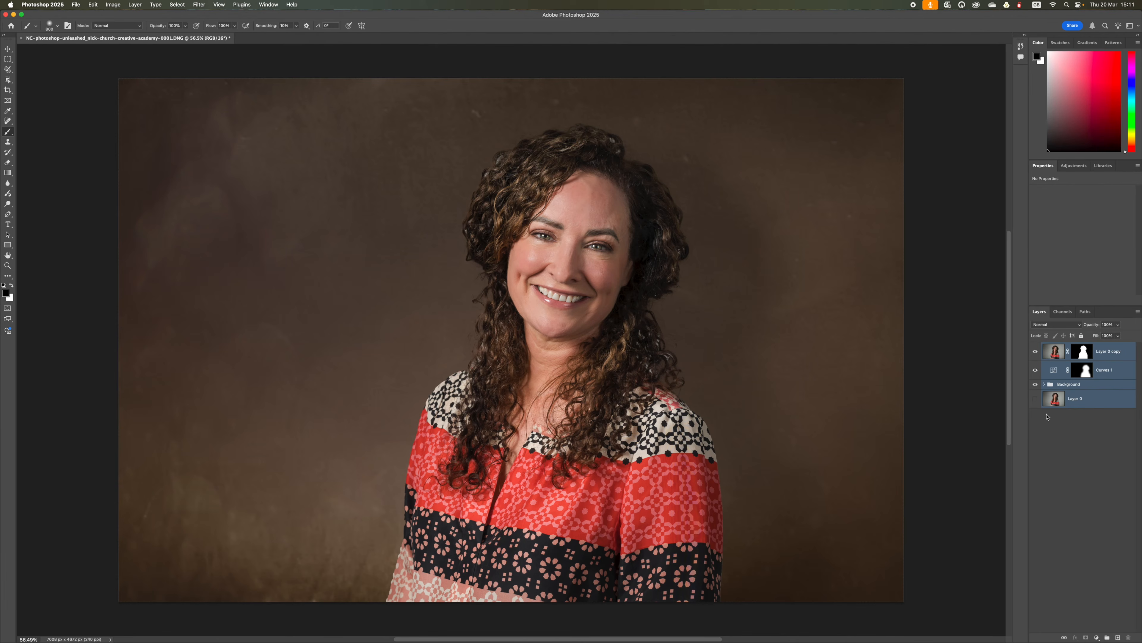
click(1080, 429)
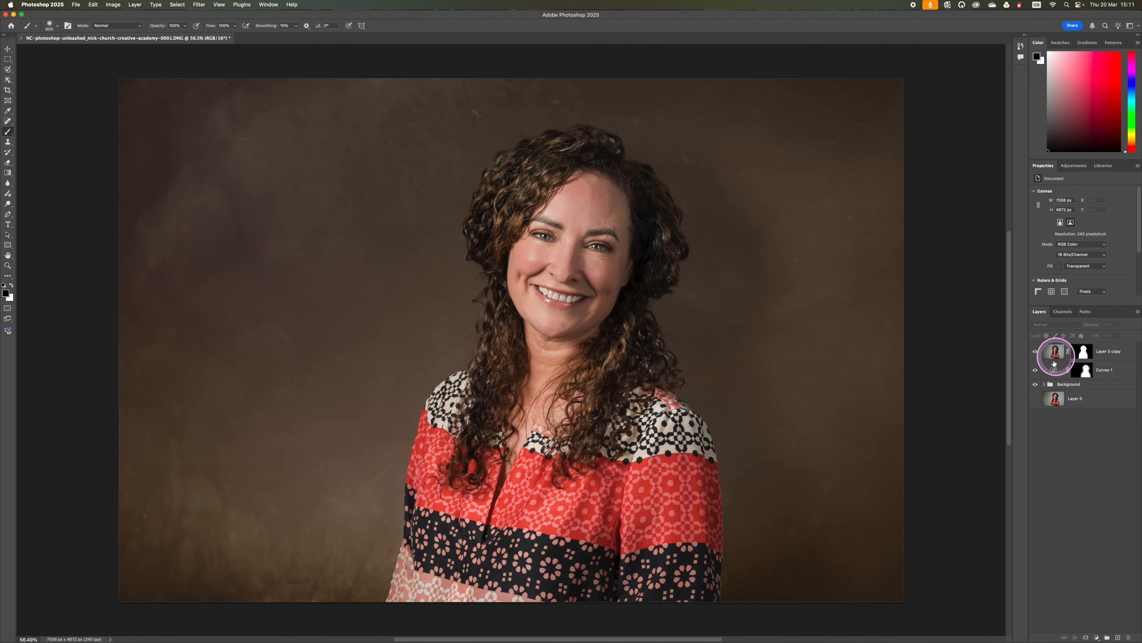
Step: Recolor the Color Fill 1 layer inside the Background group to dark neutral brown #46443f, and collapse the group
click(1045, 385)
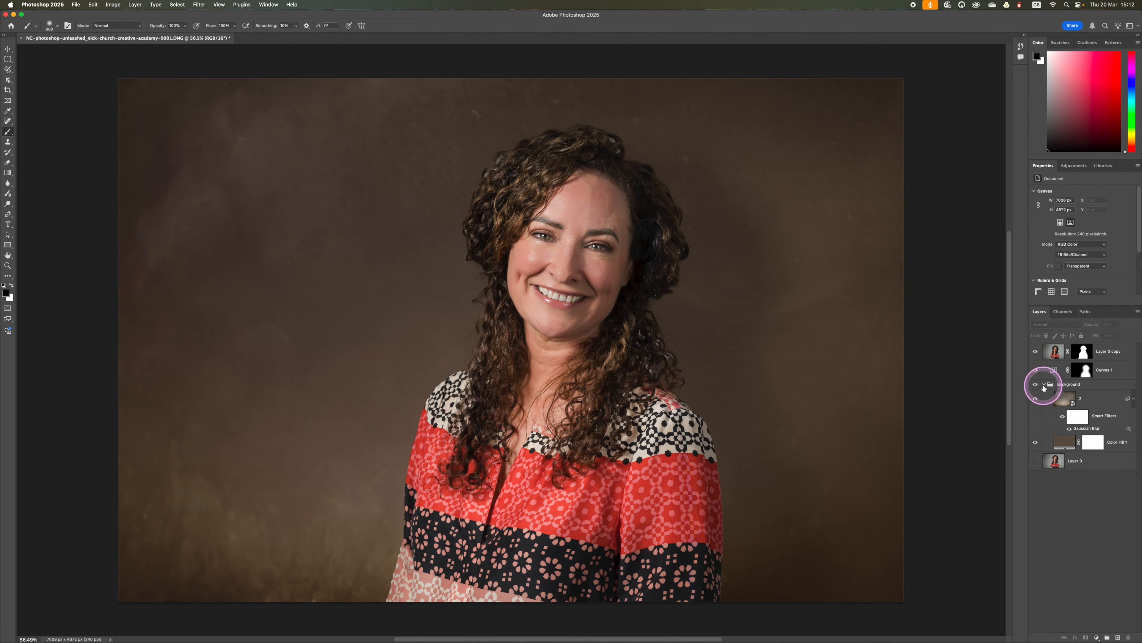
click(1067, 443)
double_click(1063, 436)
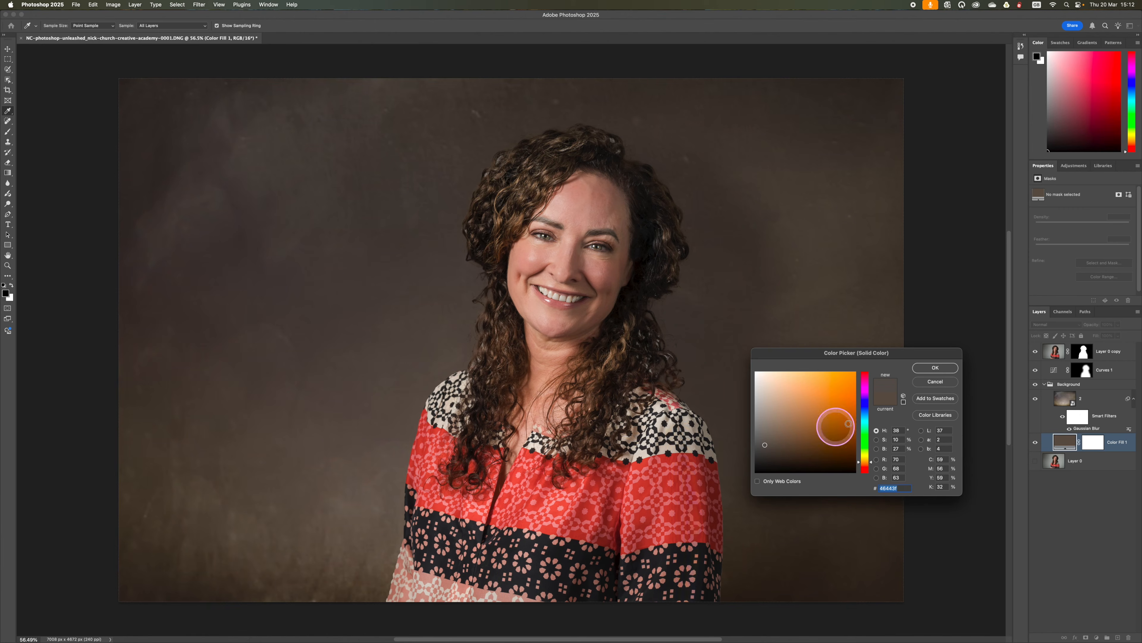
click(941, 367)
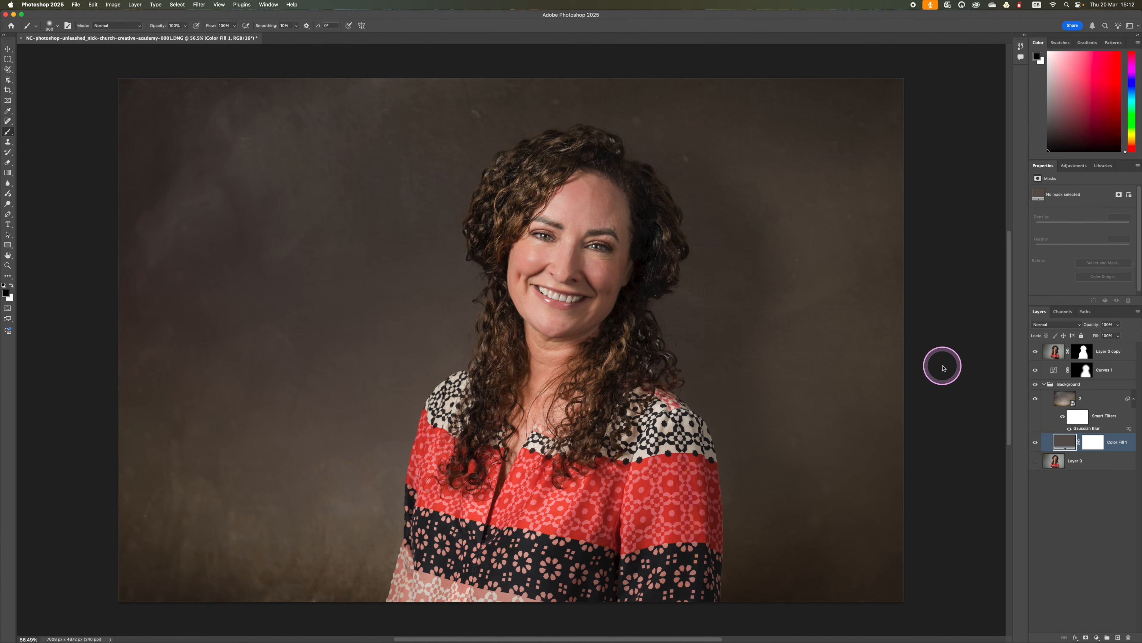
click(1044, 385)
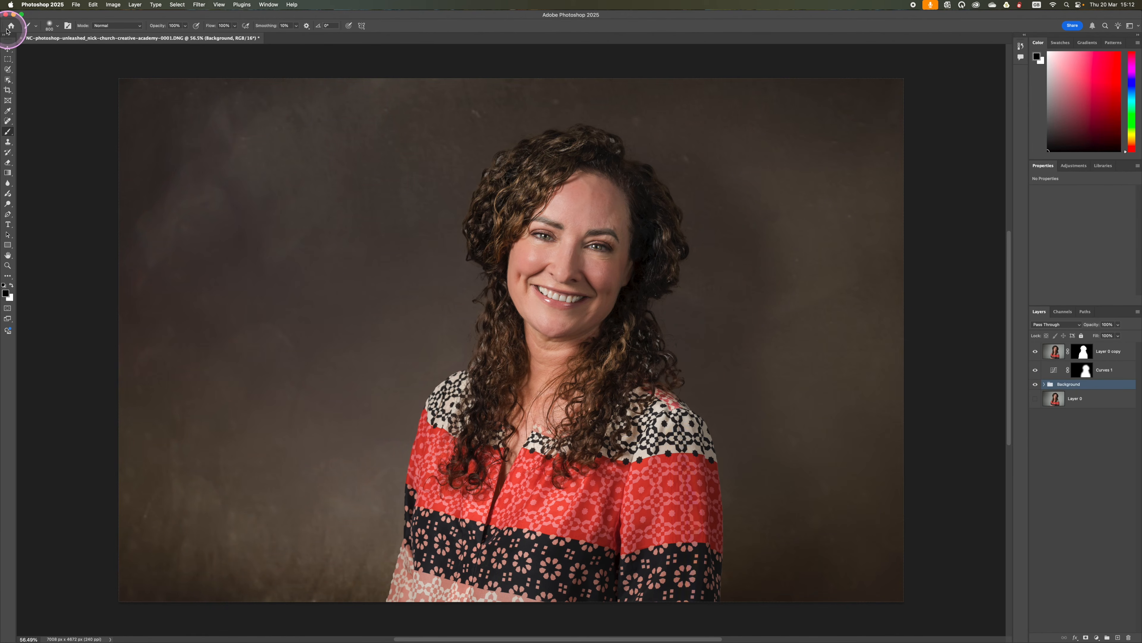
Step: Close the document with its changes saved, and switch to Lightroom Classic
click(5, 15)
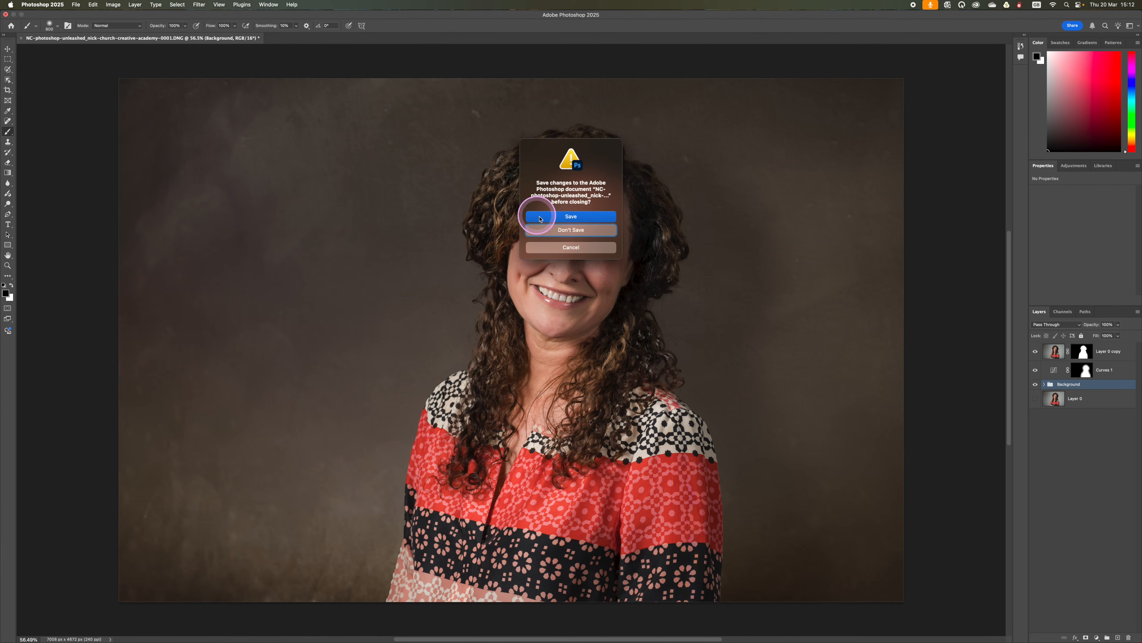
click(554, 218)
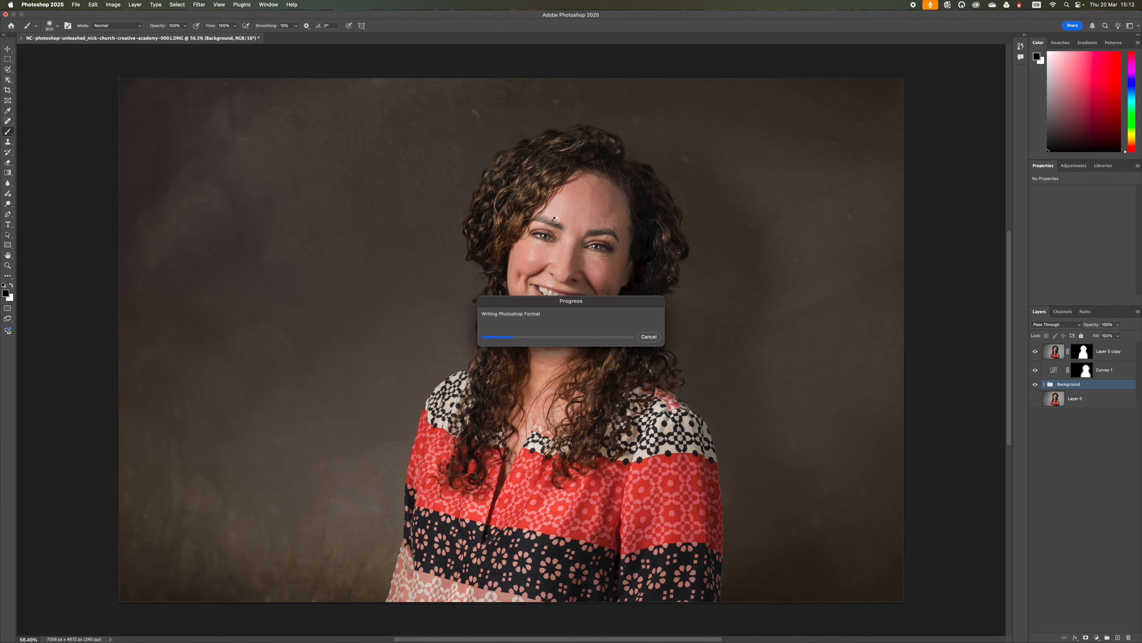
key(ctrl+Right)
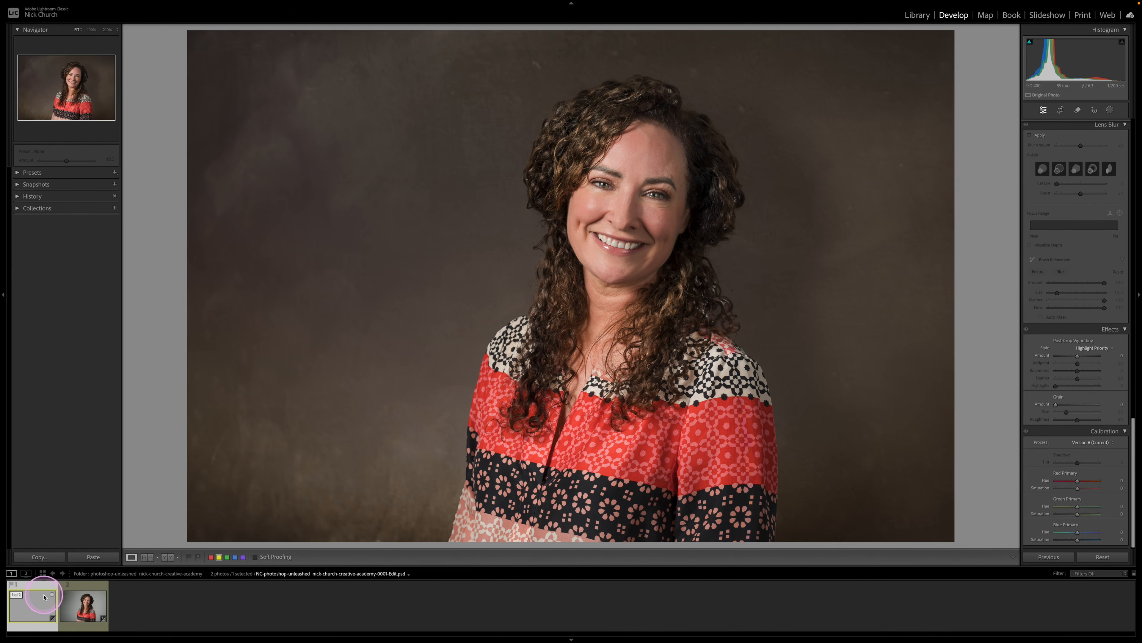
Step: Compare the edited PSD portrait with the original grey-backdrop DNG by viewing them alternately
click(80, 587)
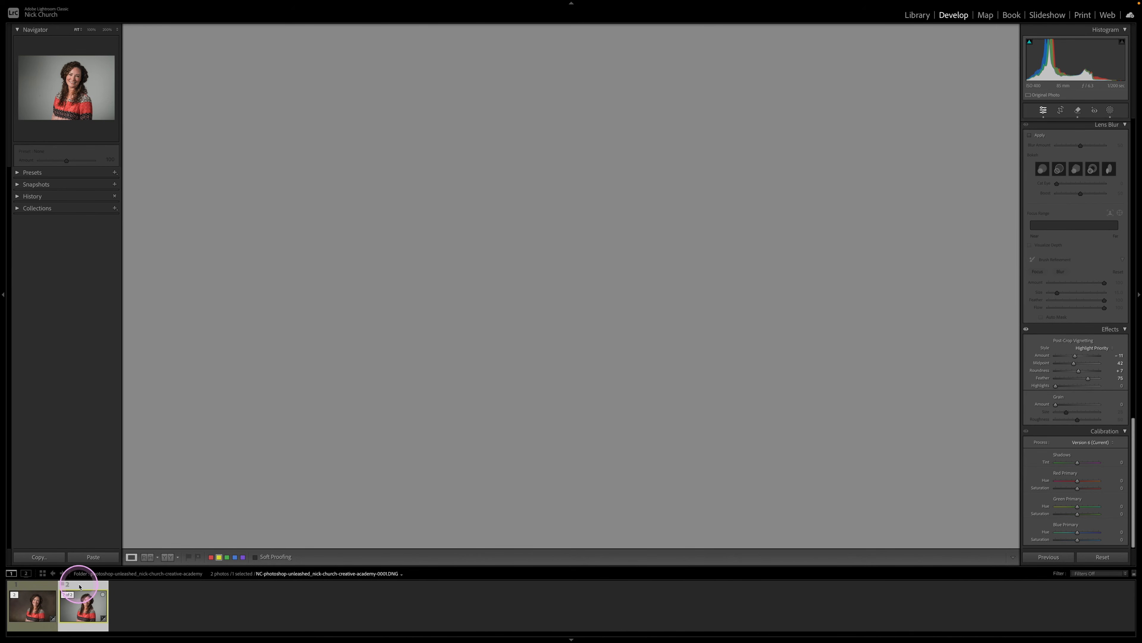
click(42, 588)
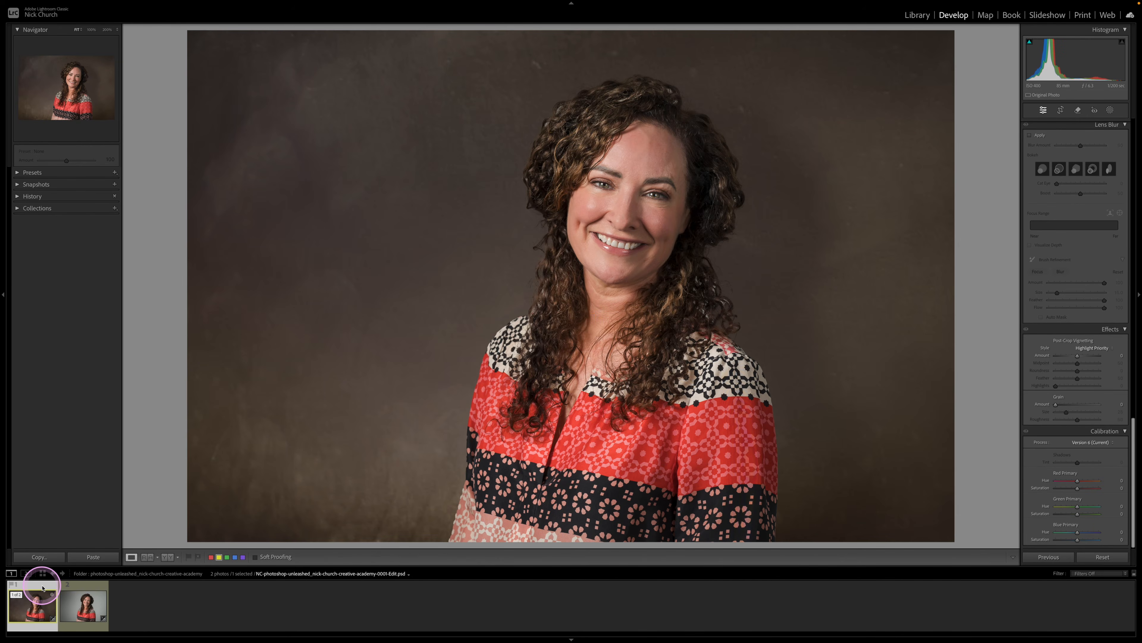
click(87, 585)
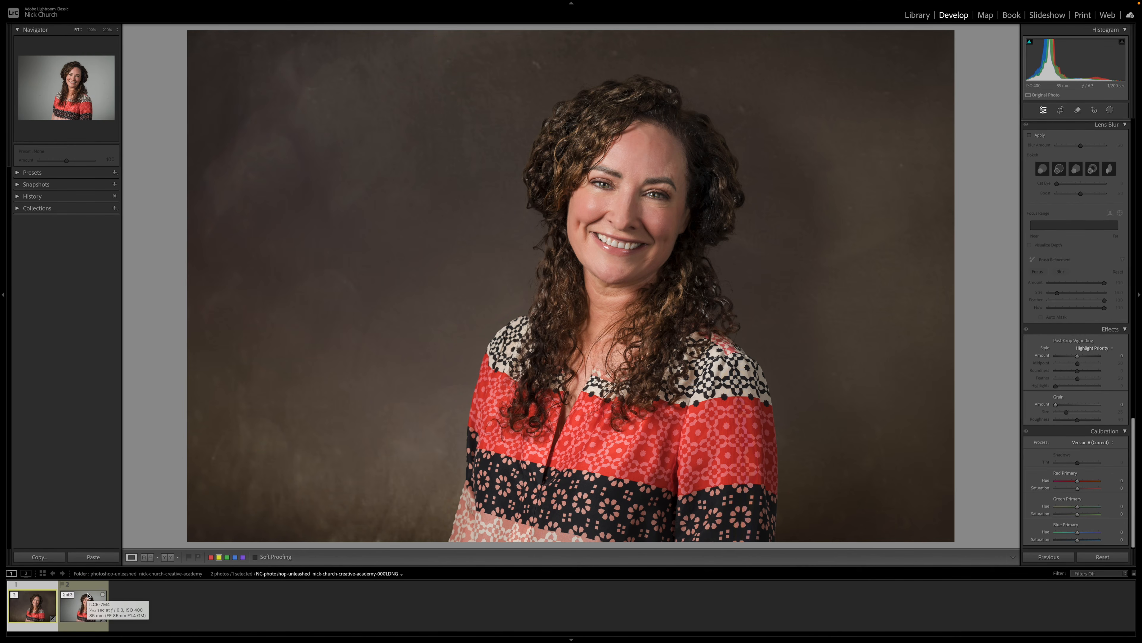
click(42, 591)
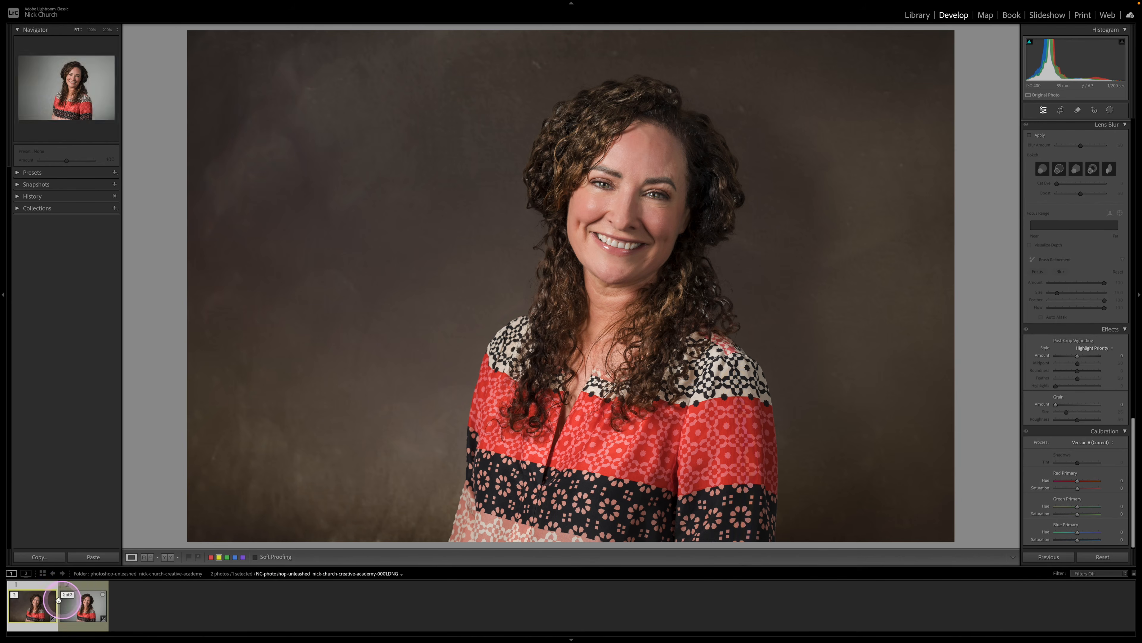
click(439, 579)
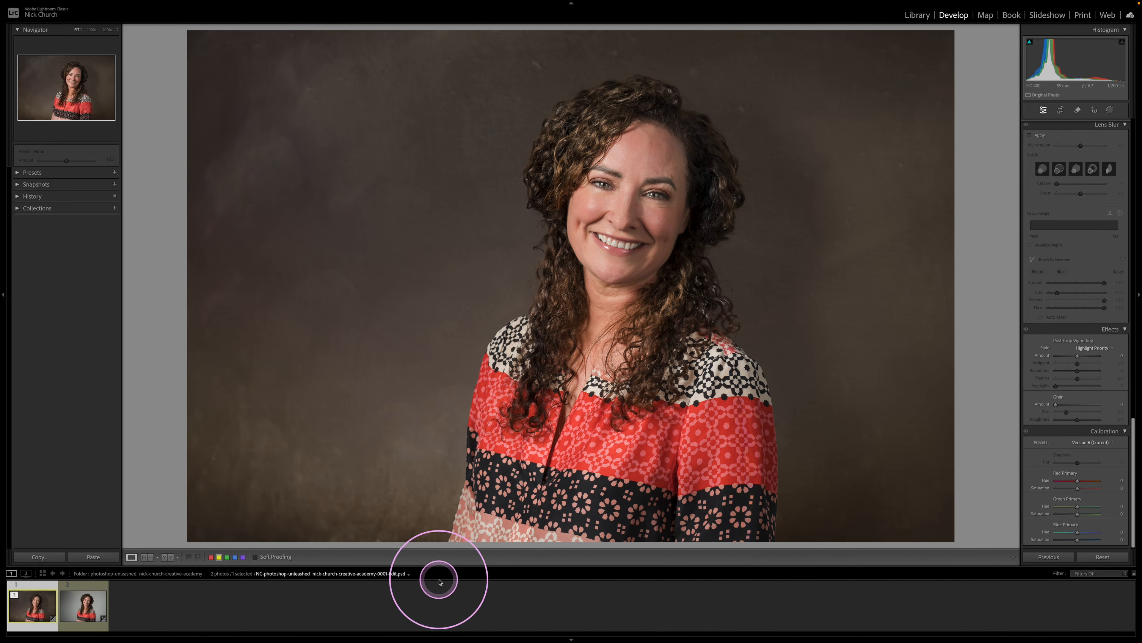
click(91, 585)
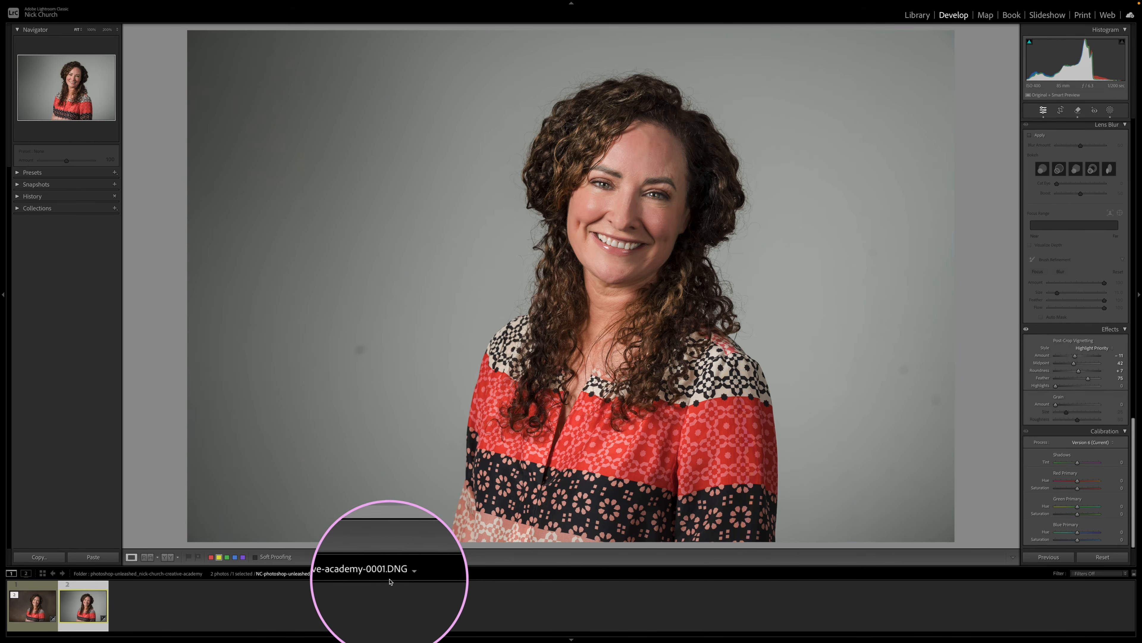
Step: Open the edited PSD portrait in Adobe Photoshop 2025 with the Edit a Copy option
click(36, 594)
right_click(428, 412)
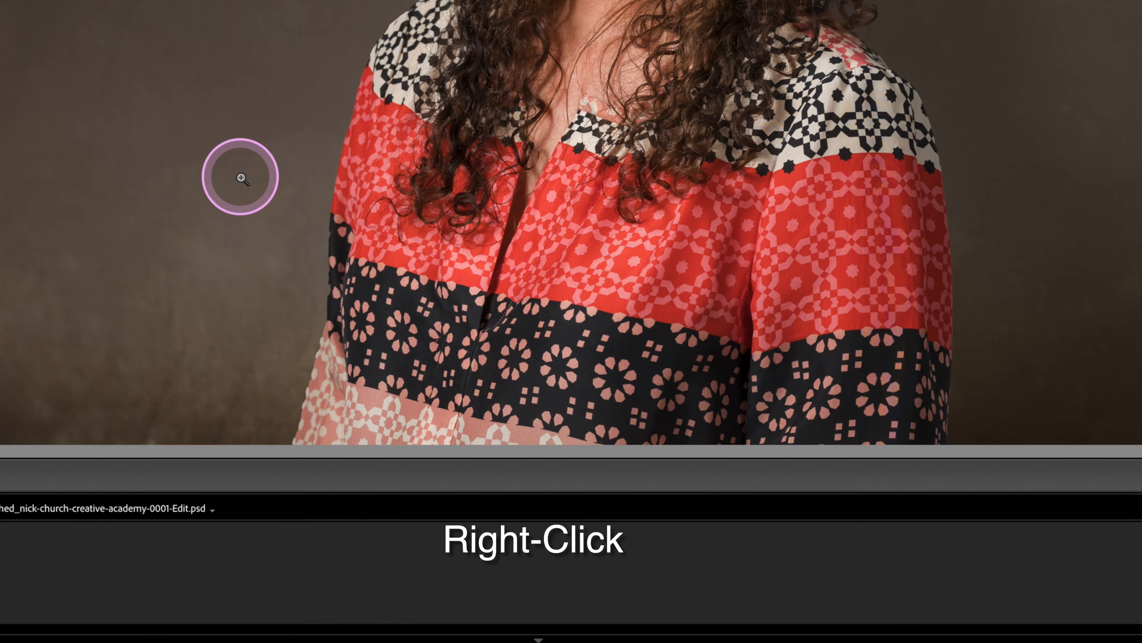
mouse_move(276, 247)
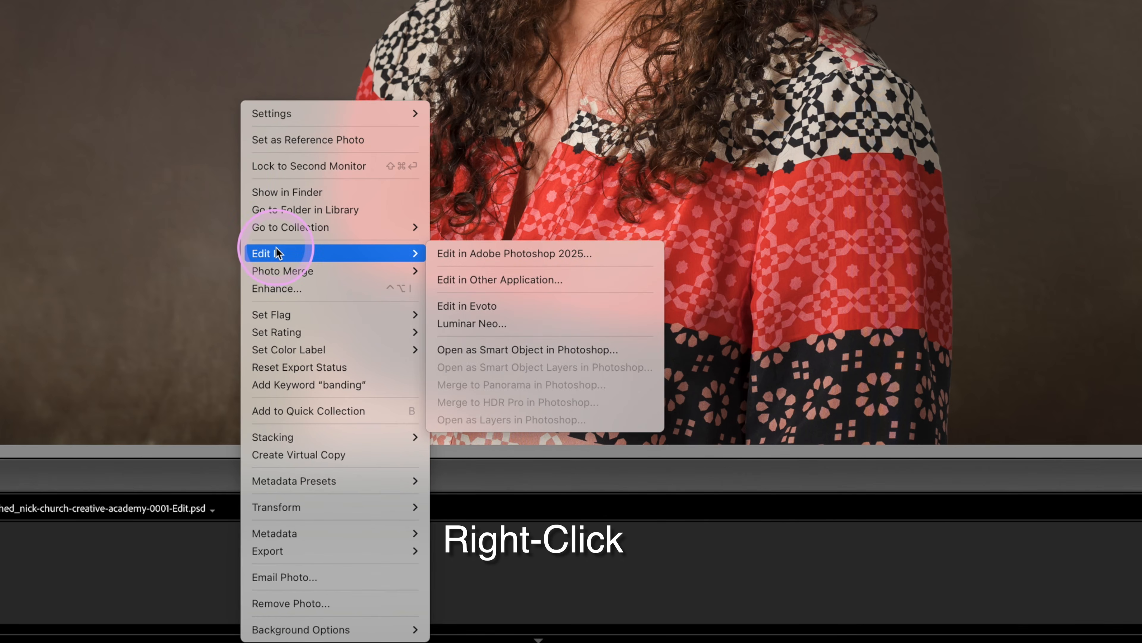
click(457, 253)
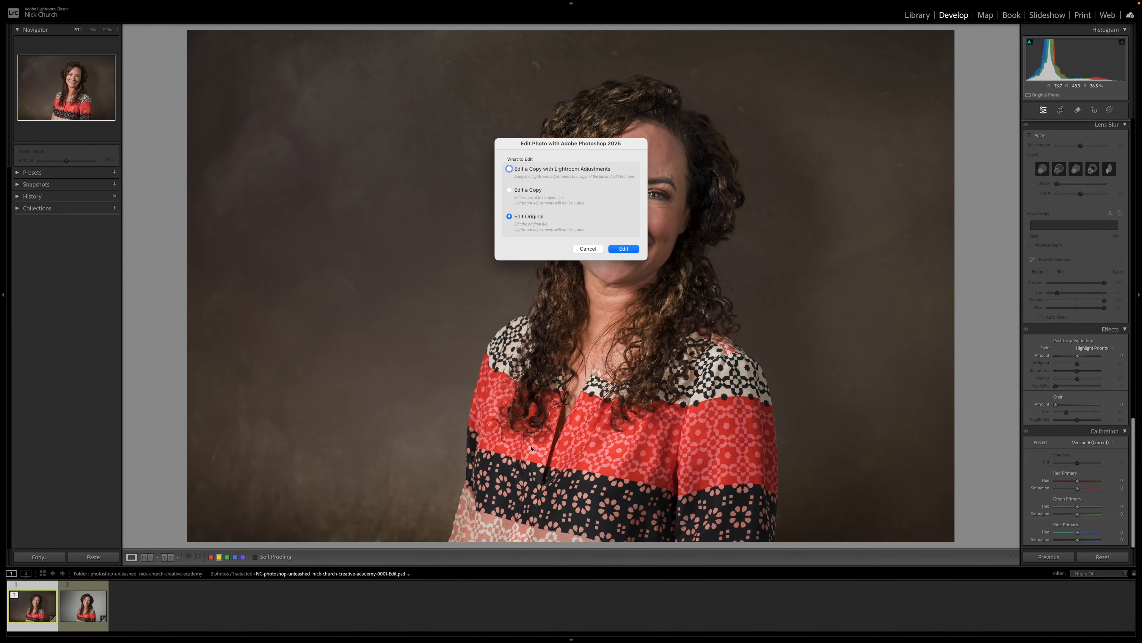
click(528, 220)
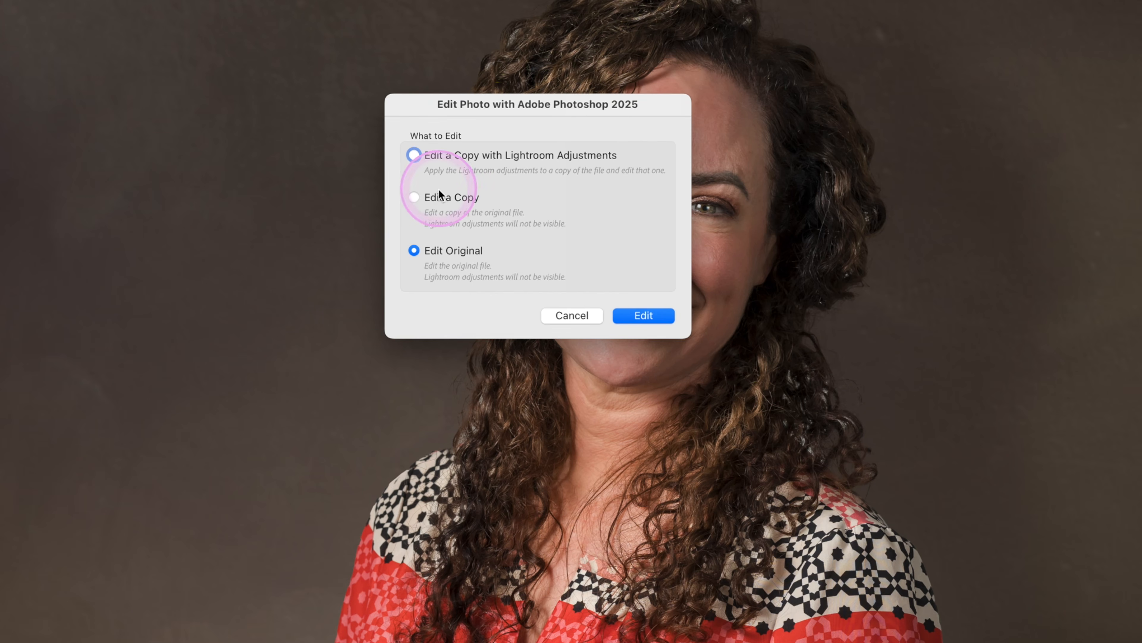
click(421, 197)
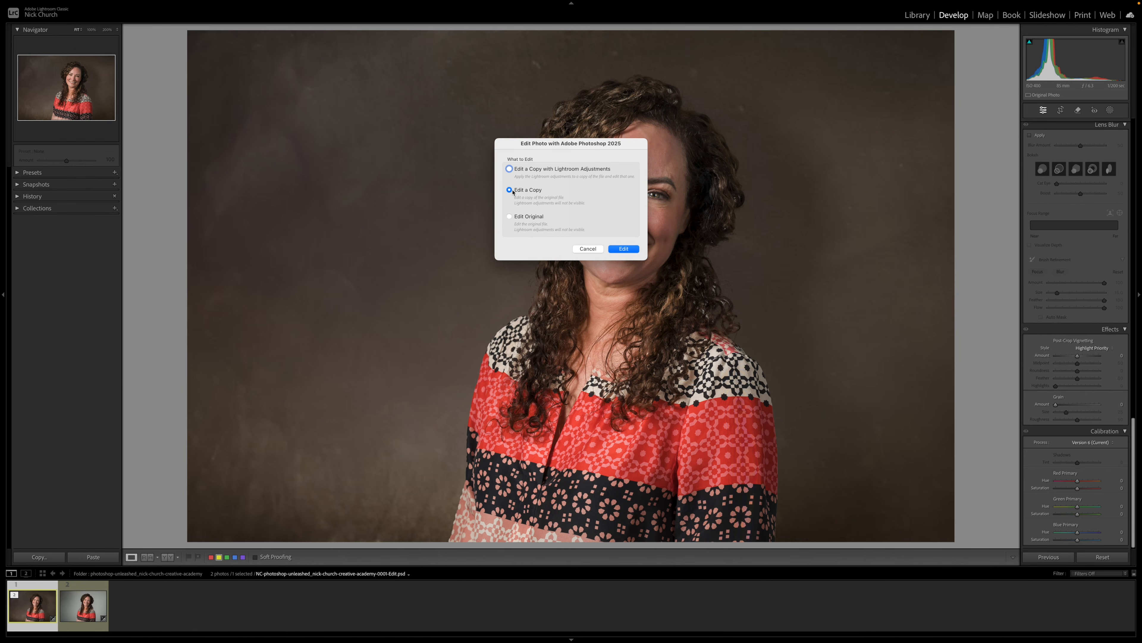
click(514, 192)
click(630, 249)
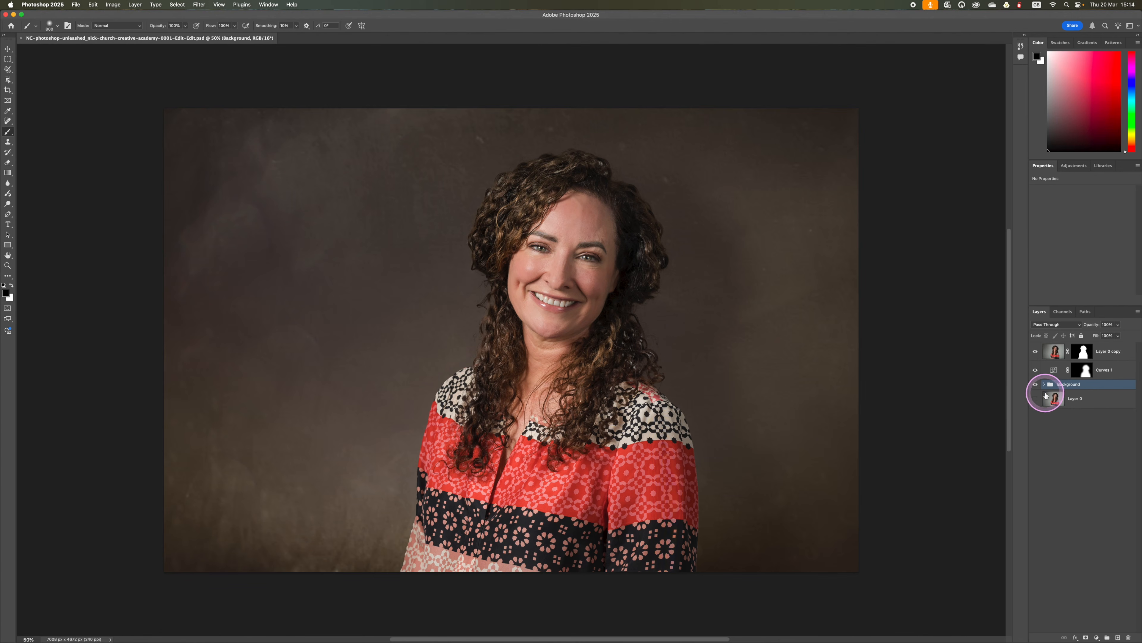
Step: Recolor the Color Fill 1 layer inside the copy's Background group to dark slate blue #393941
click(1044, 385)
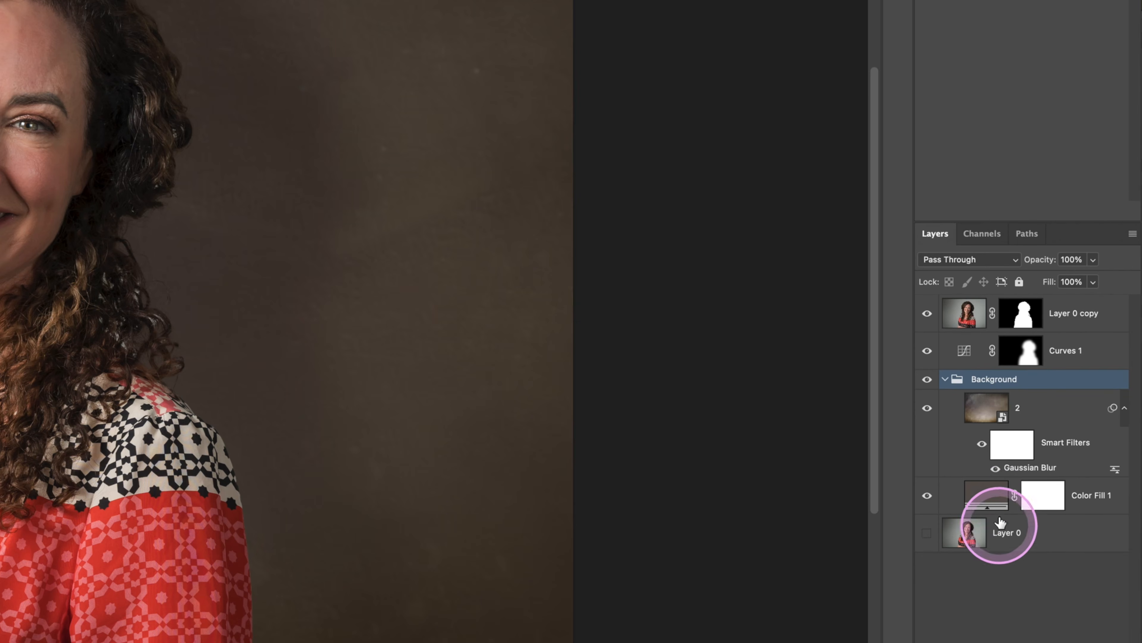
click(986, 497)
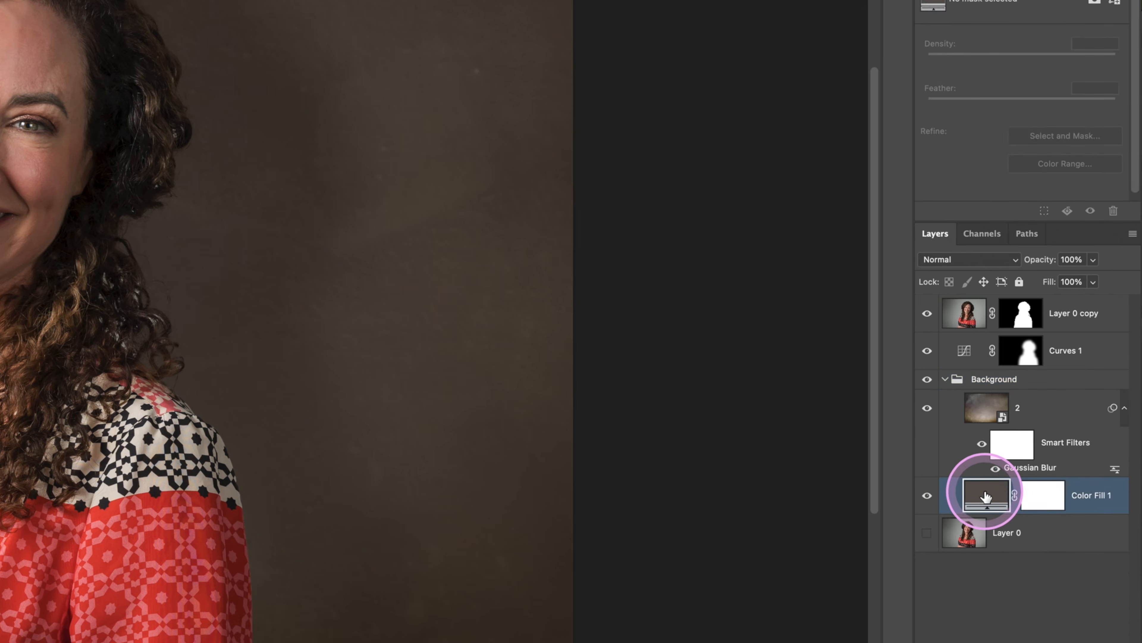
double_click(986, 497)
click(585, 426)
drag(584, 422, 585, 421)
drag(379, 502, 371, 520)
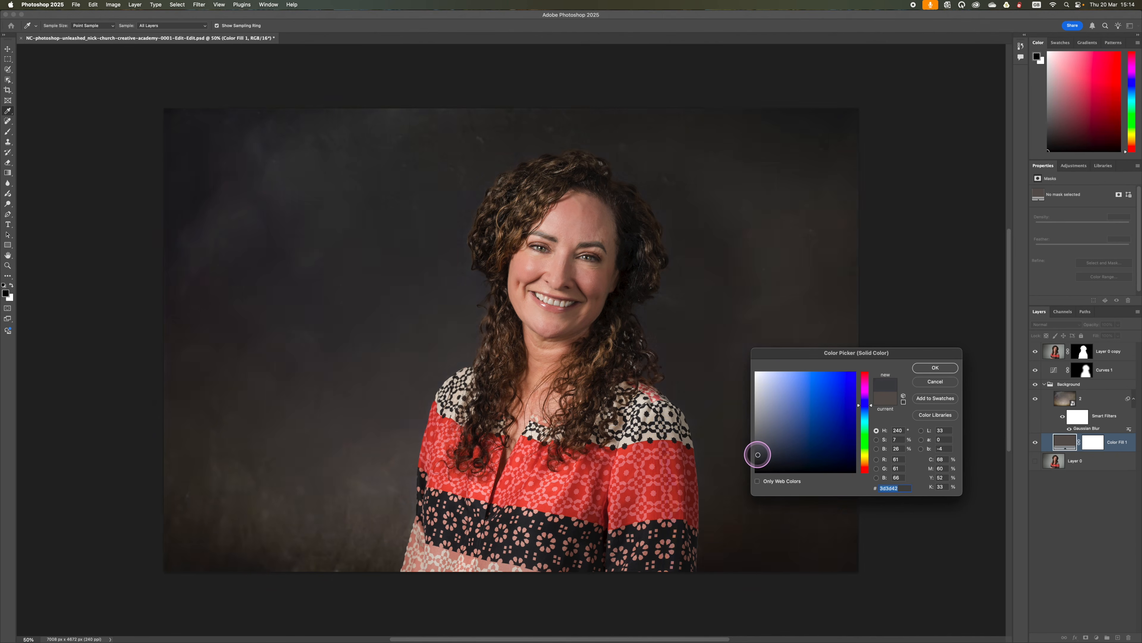
drag(758, 454, 767, 447)
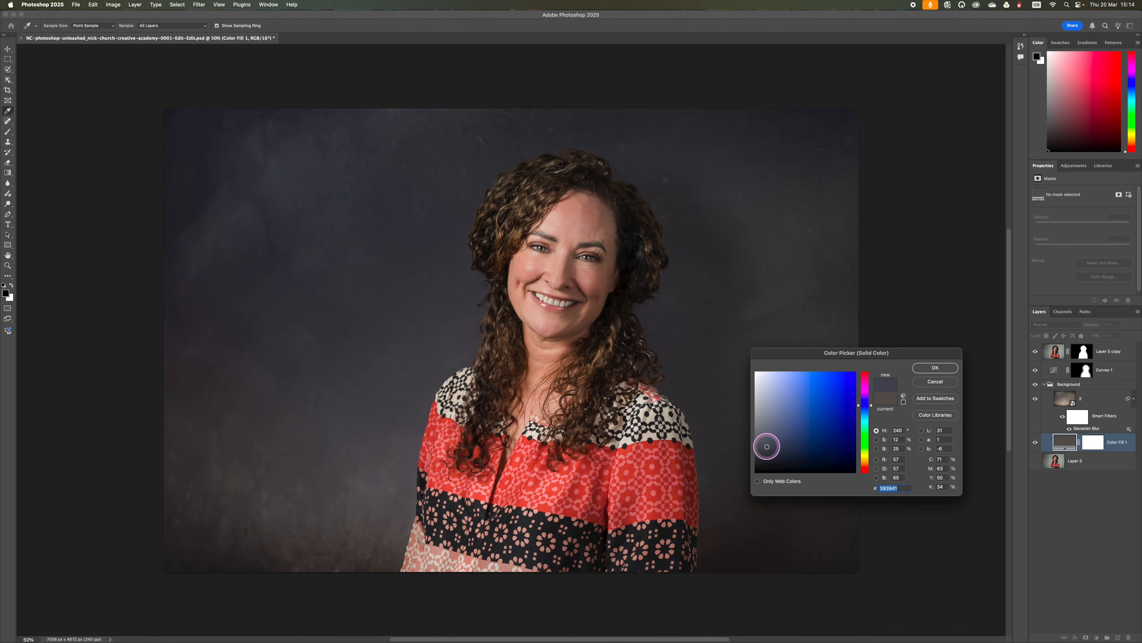
click(944, 367)
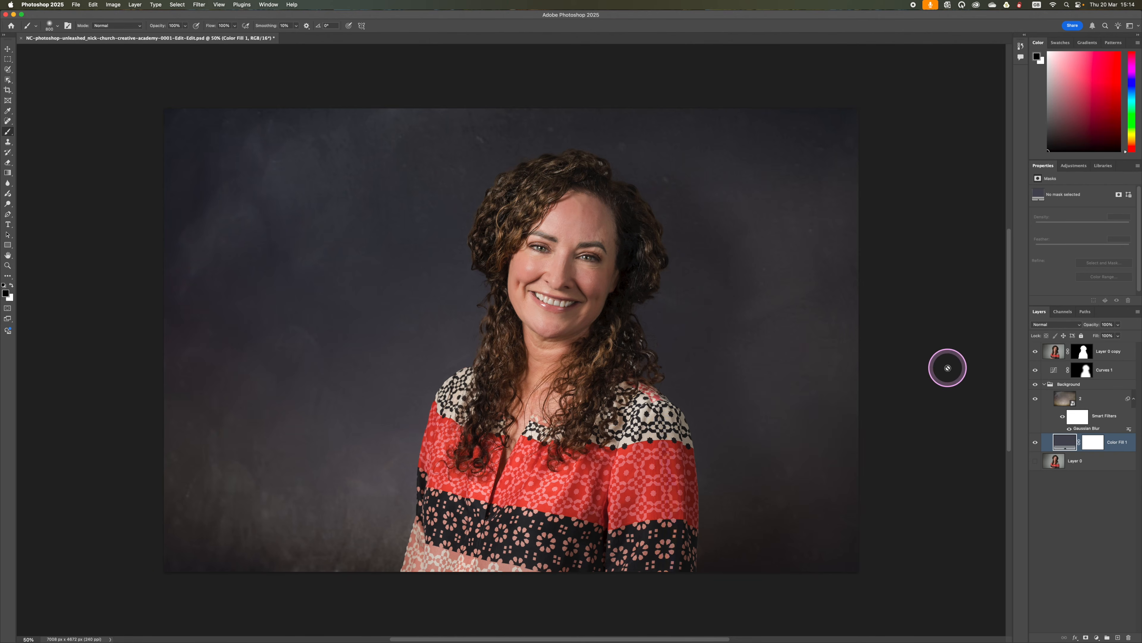
Step: Close the blue-backdrop copy with its changes saved, and compare it with the brown version in Lightroom Classic
click(5, 15)
click(577, 218)
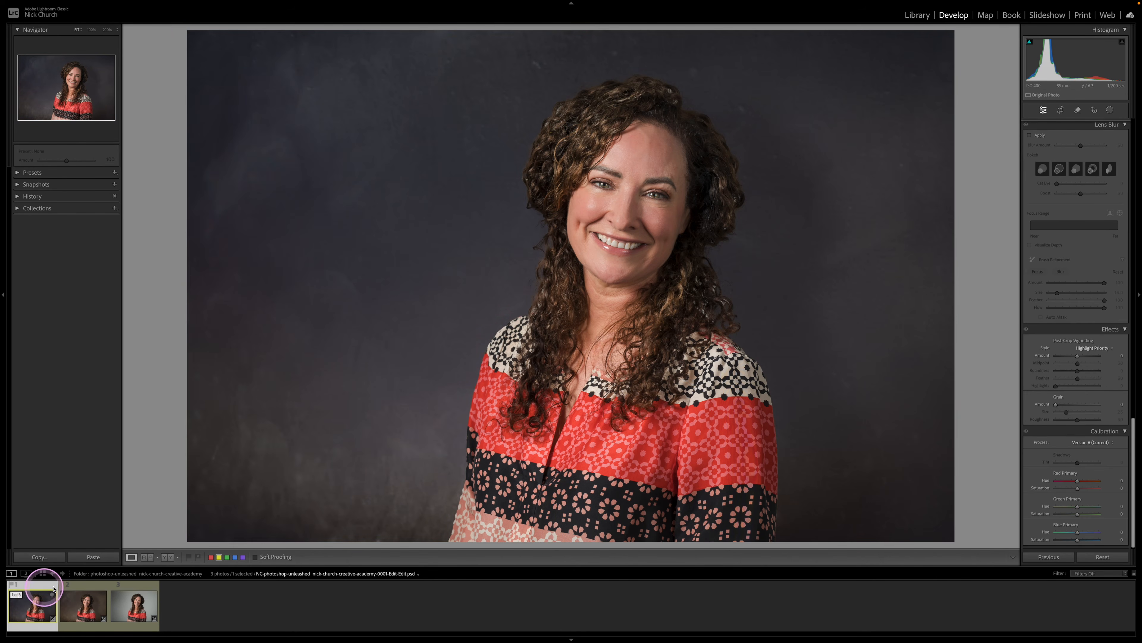
click(92, 587)
click(41, 598)
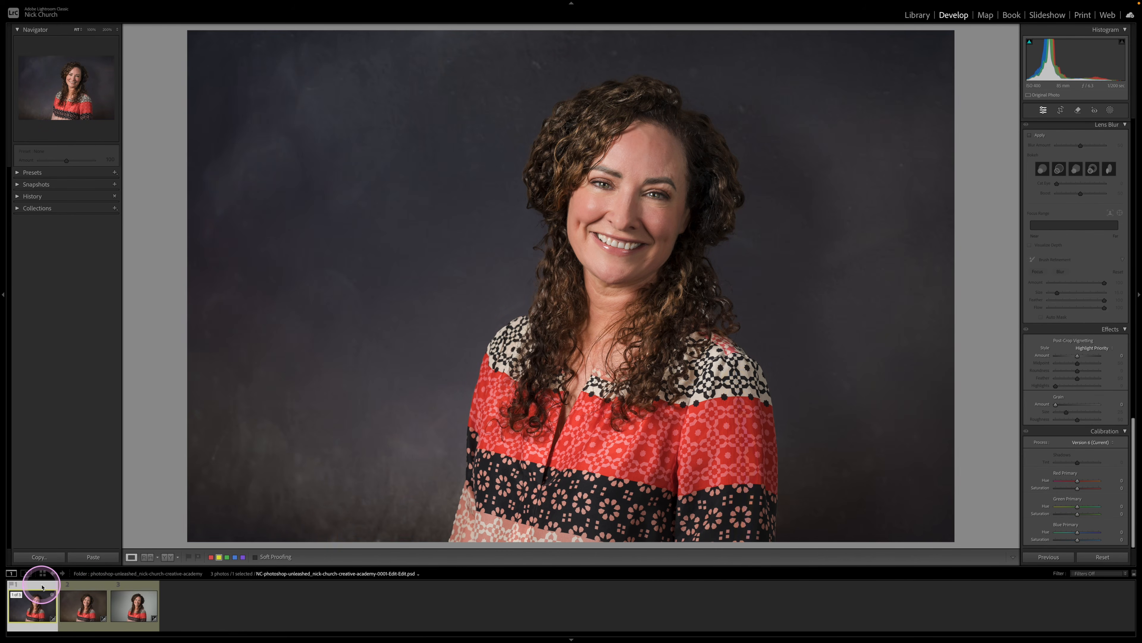